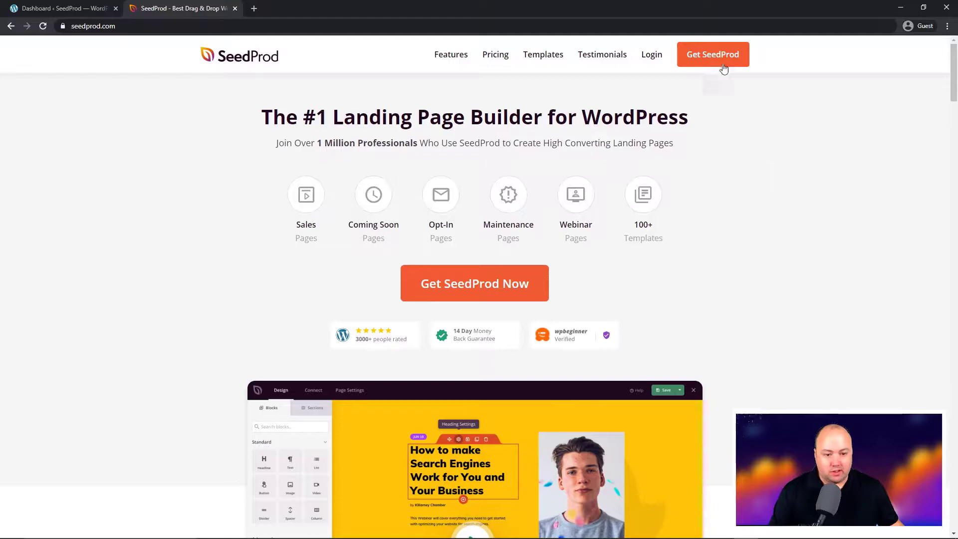
Sign in to the SeedProd account portal with the account email and password
{"action": "left_click", "coordinate": [651, 56]}
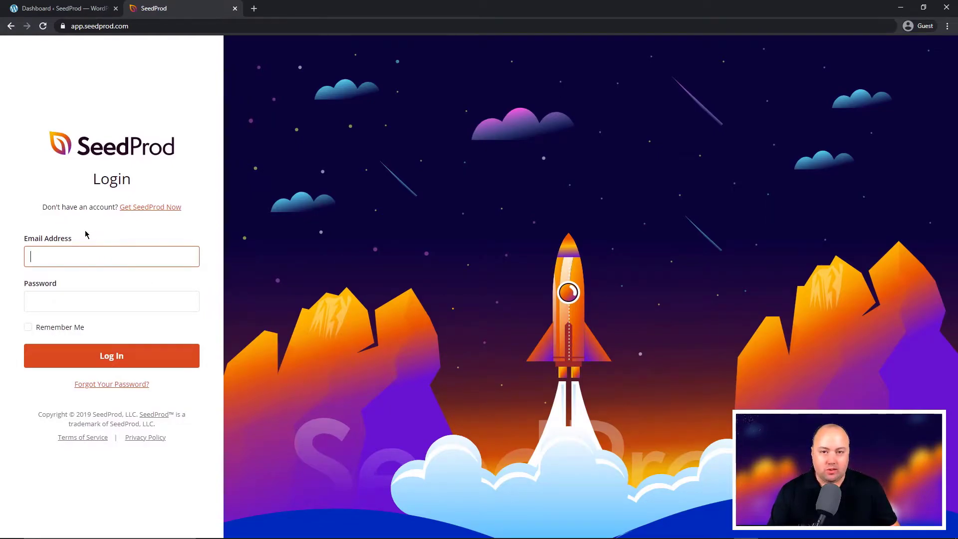
{"action": "key", "text": "Tab"}
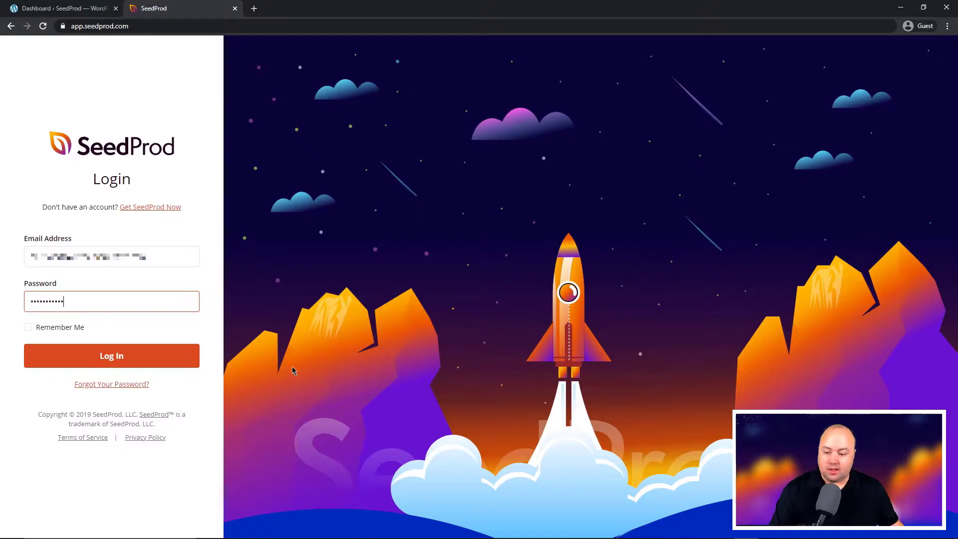
{"action": "left_click", "coordinate": [124, 361]}
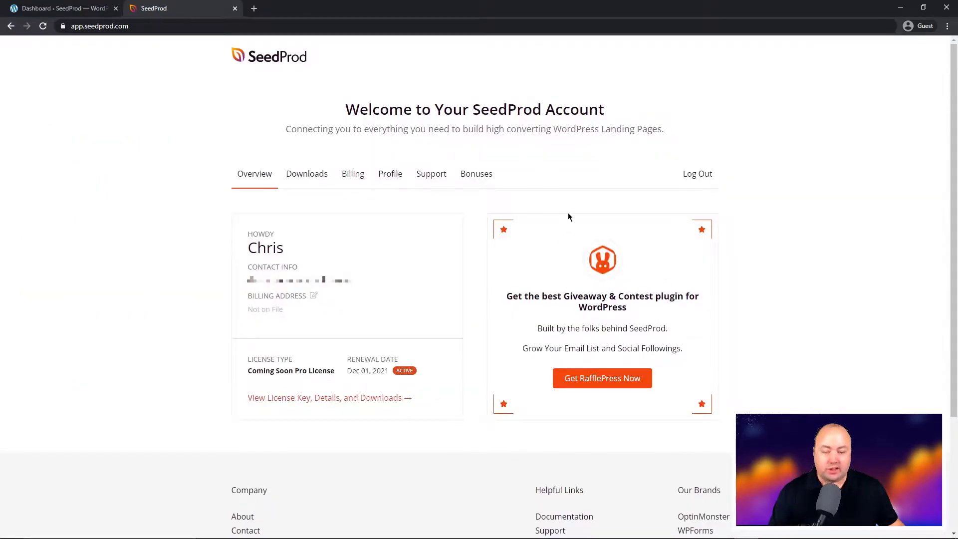
Download the Landing Page Pro 6.0.10.0 zip from Downloads and copy the licence key
{"action": "left_click", "coordinate": [307, 176]}
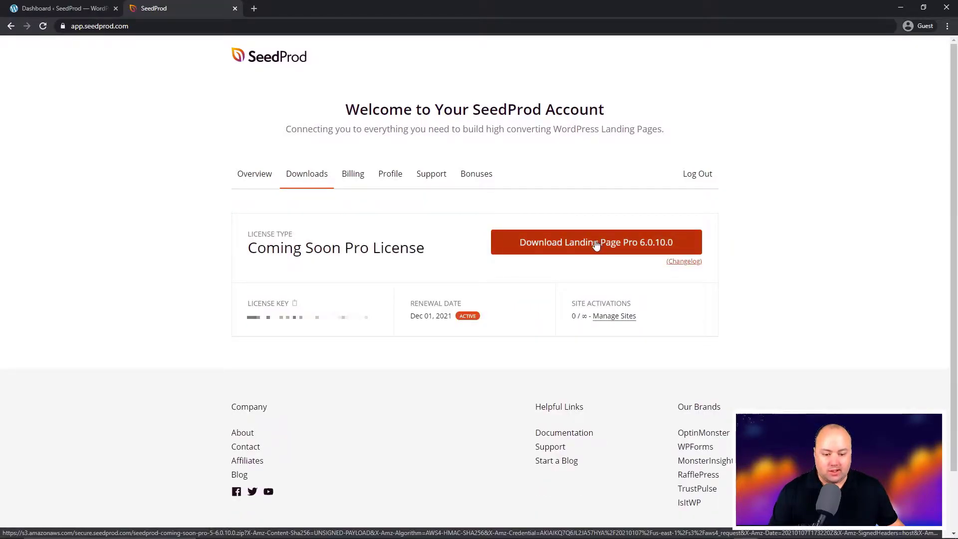
{"action": "left_click", "coordinate": [596, 244]}
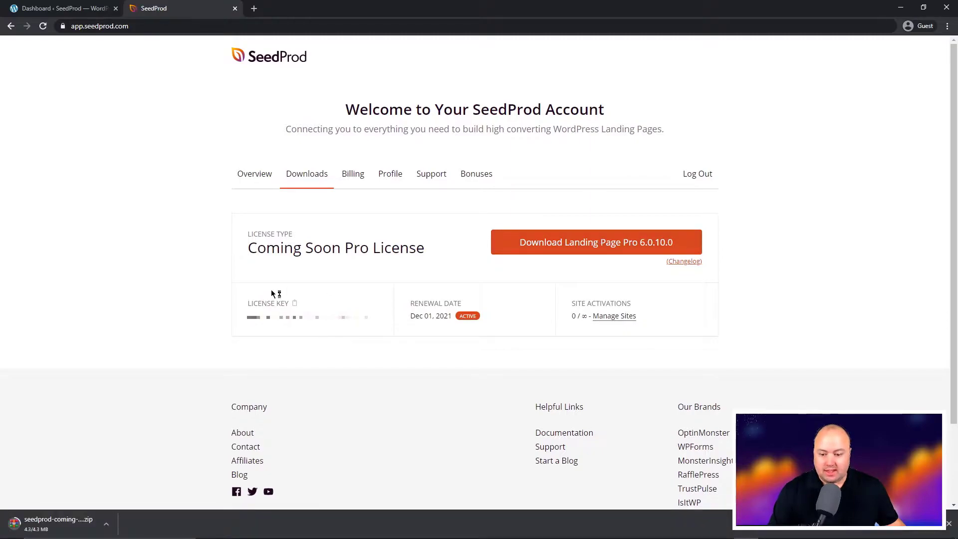
{"action": "left_click", "coordinate": [295, 303]}
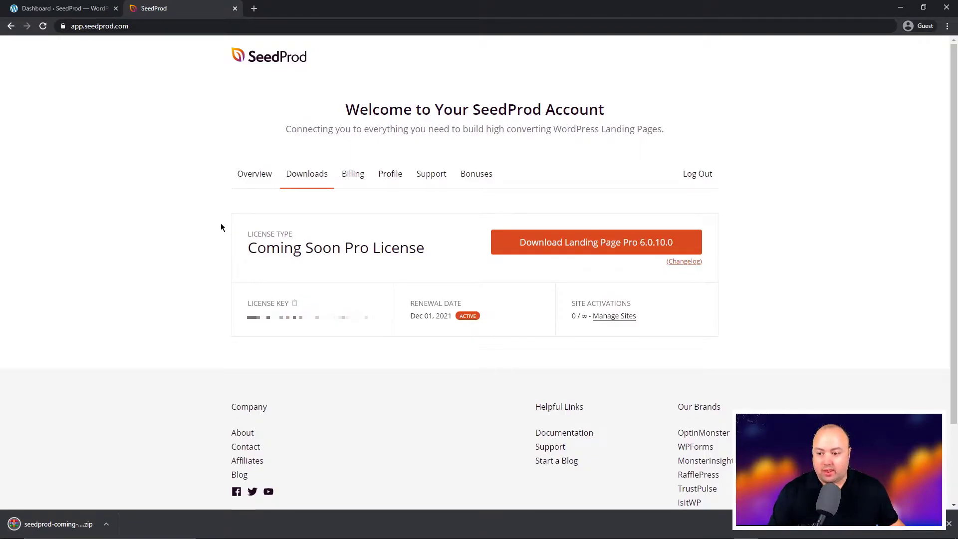
Upload and install the downloaded SeedProd zip through Plugins > Add New > Upload Plugin
{"action": "left_click", "coordinate": [234, 9]}
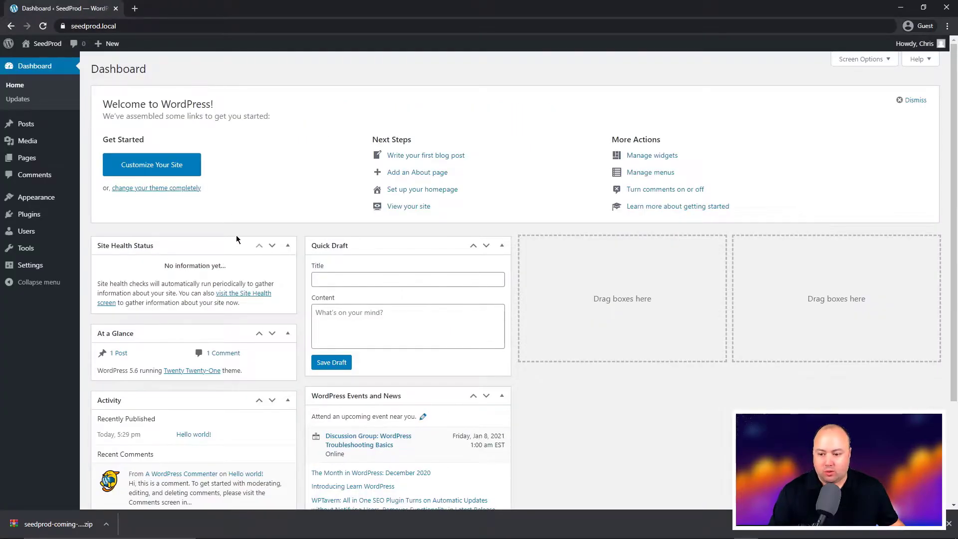
{"action": "mouse_move", "coordinate": [29, 219]}
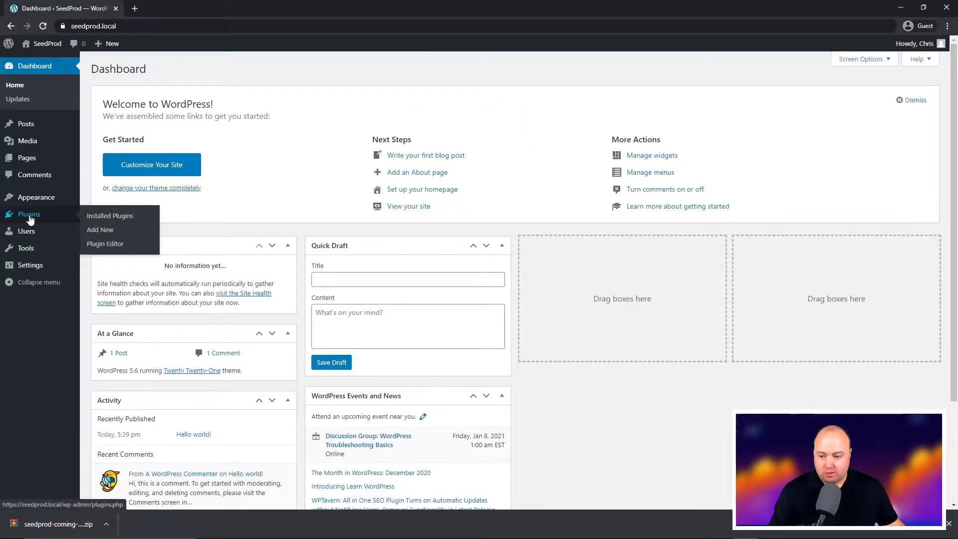
{"action": "left_click", "coordinate": [98, 231]}
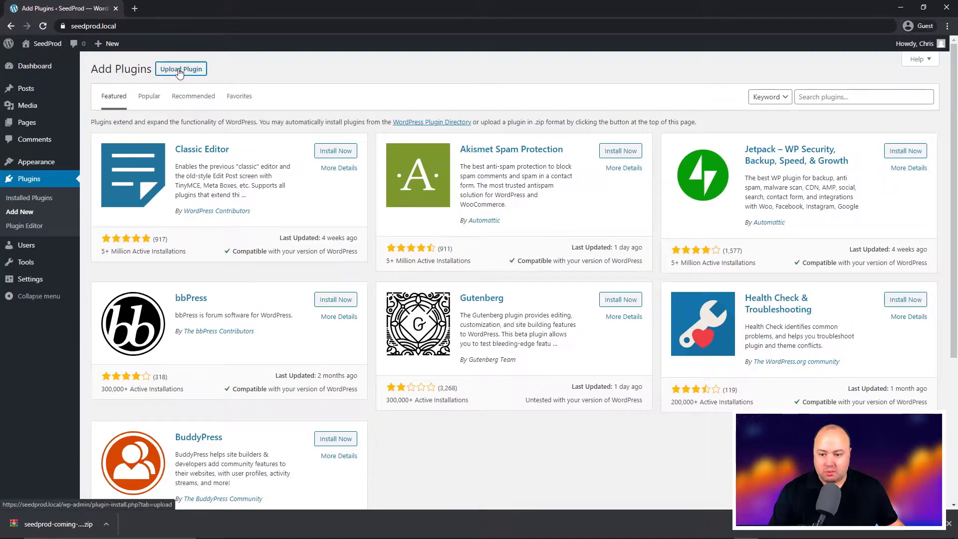
{"action": "left_click", "coordinate": [179, 70]}
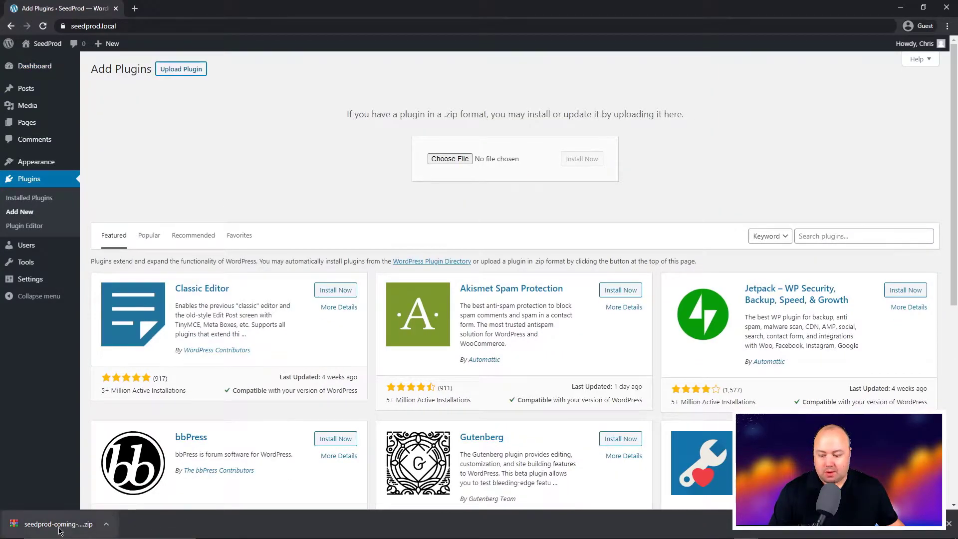
{"action": "left_click_drag", "start_coordinate": [53, 529], "coordinate": [454, 162]}
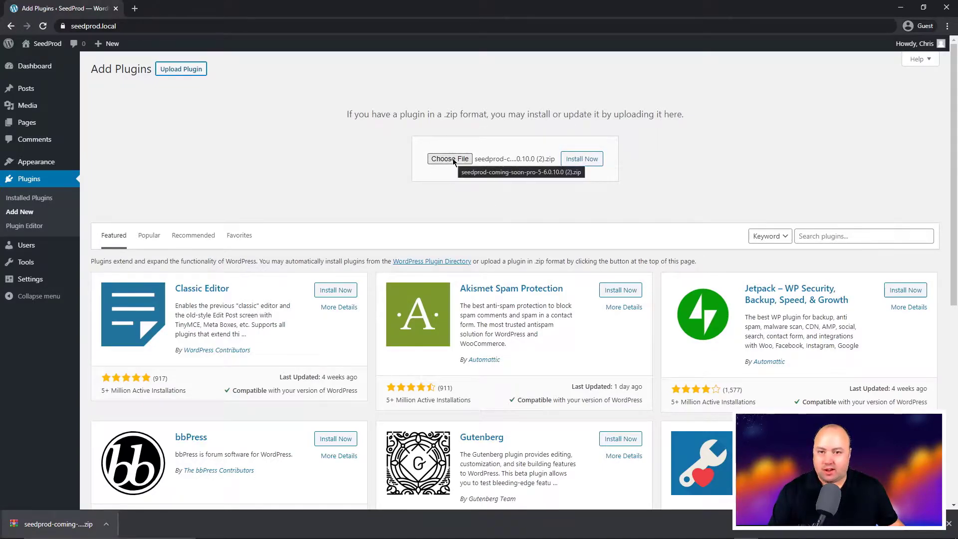
{"action": "left_click", "coordinate": [582, 160]}
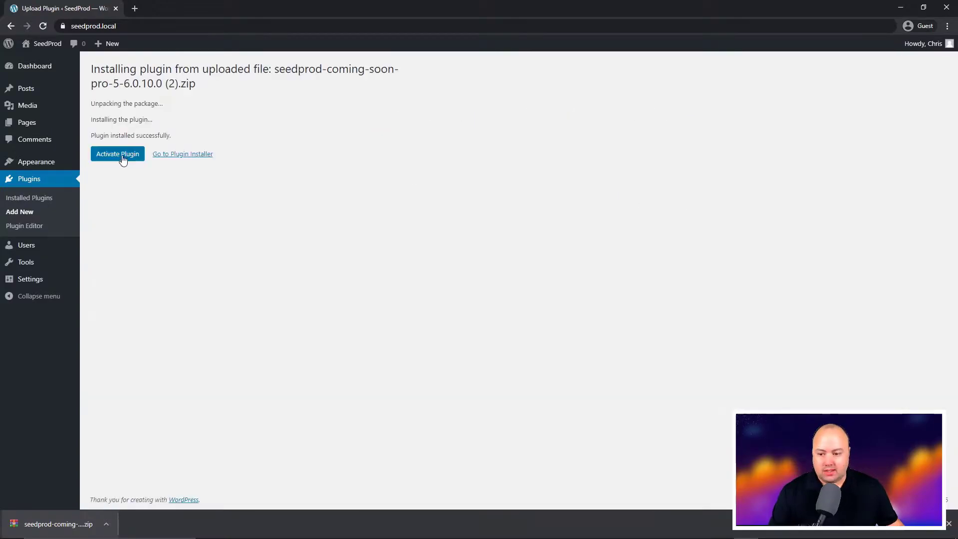
Activate SeedProd, paste the copied licence key and verify it
{"action": "left_click", "coordinate": [124, 156]}
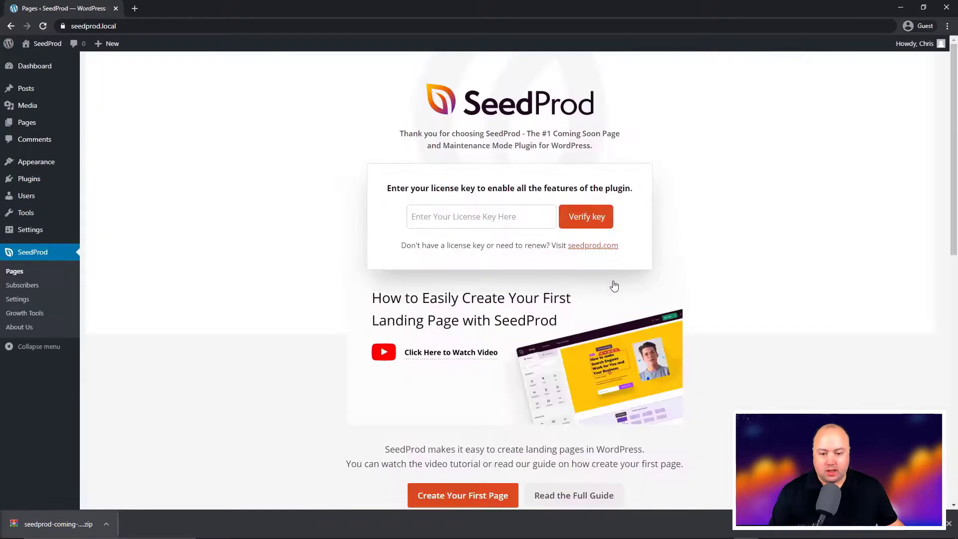
{"action": "right_click", "coordinate": [426, 216]}
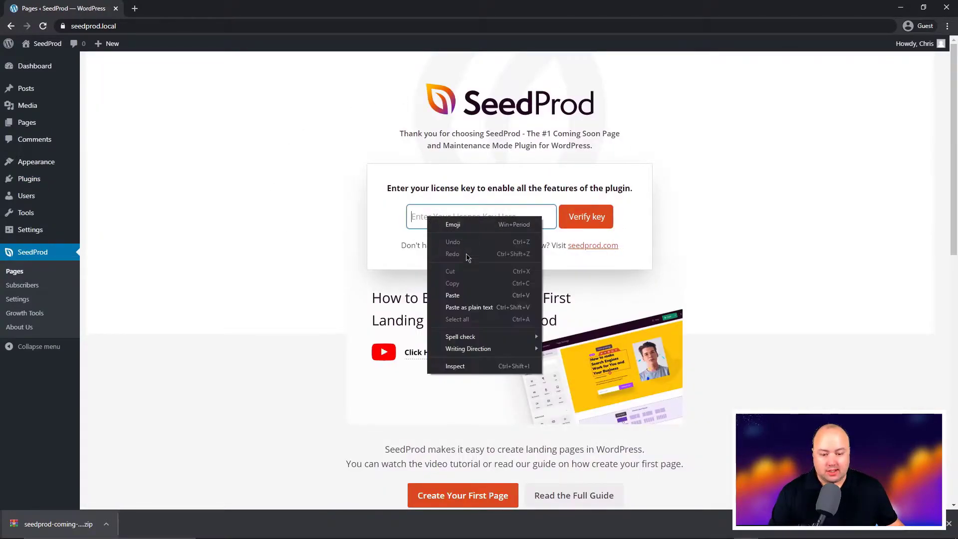
{"action": "left_click", "coordinate": [461, 294]}
{"action": "left_click", "coordinate": [588, 218]}
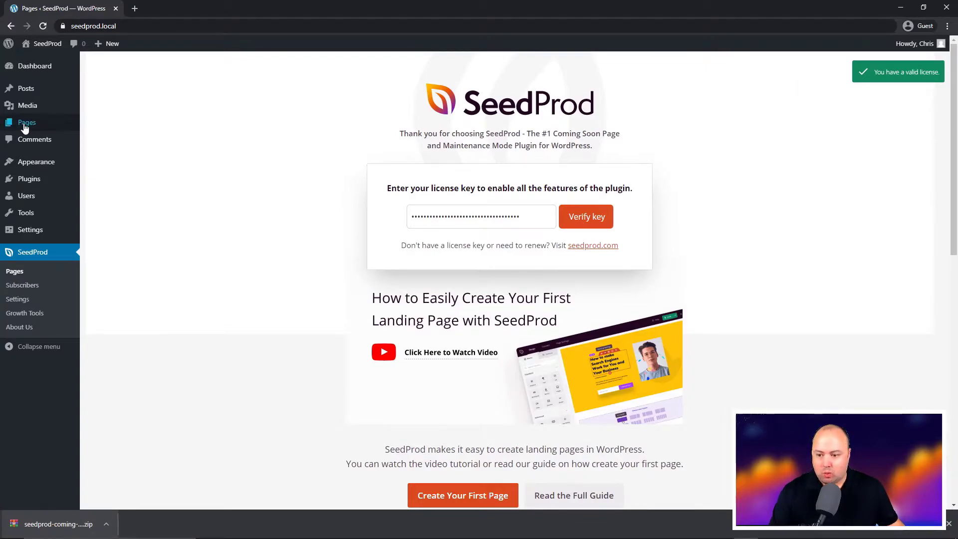
Start a new page and set its visibility to Password Protected with a page password
{"action": "mouse_move", "coordinate": [22, 123]}
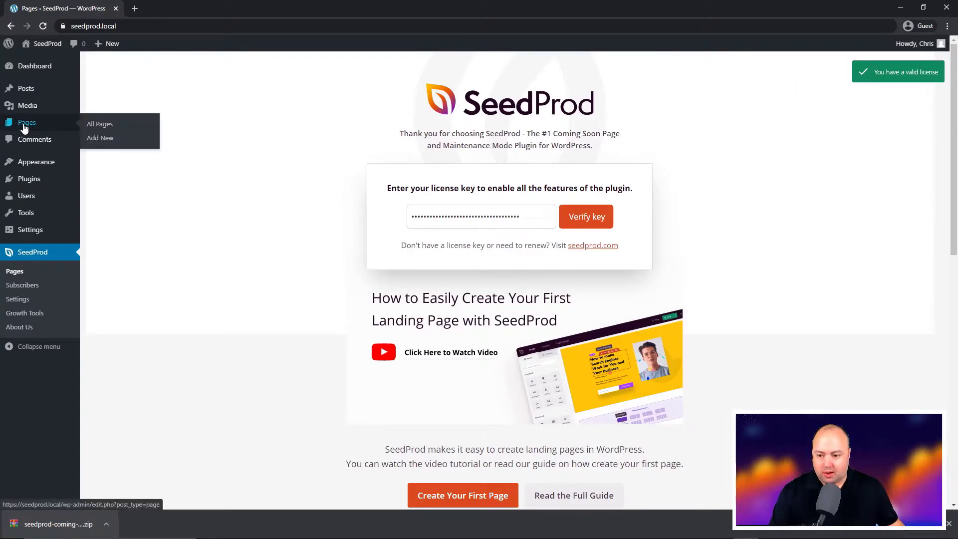
{"action": "left_click", "coordinate": [104, 143]}
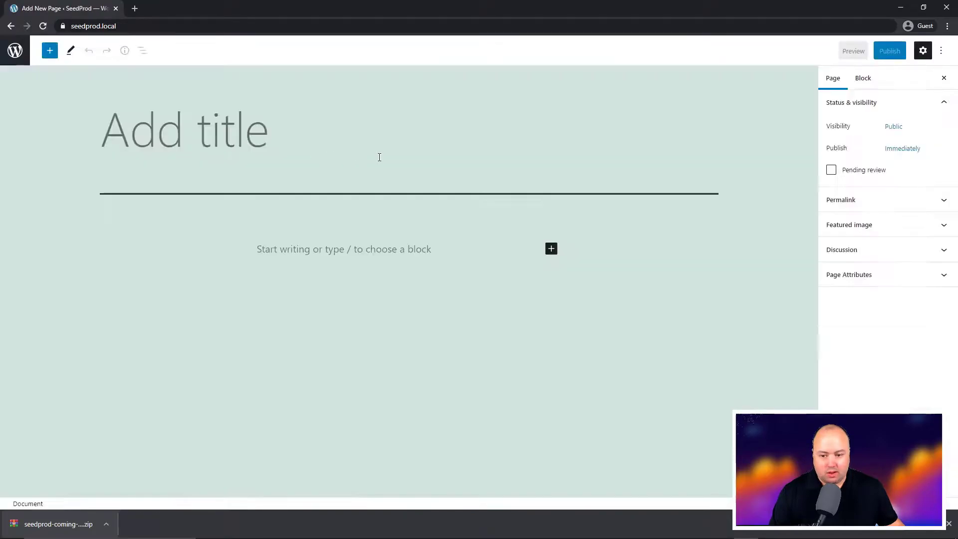
{"action": "left_click", "coordinate": [892, 128]}
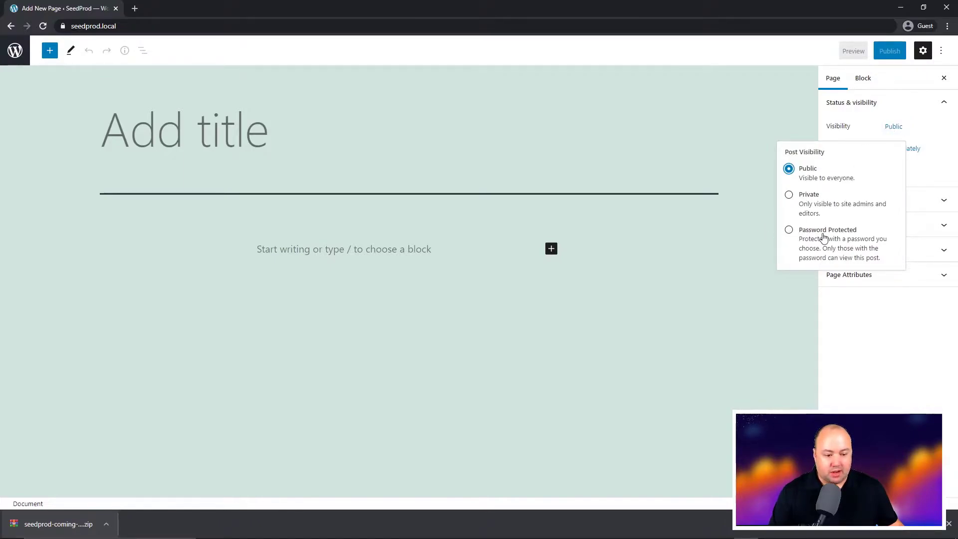
{"action": "left_click", "coordinate": [788, 230]}
{"action": "left_click", "coordinate": [818, 271]}
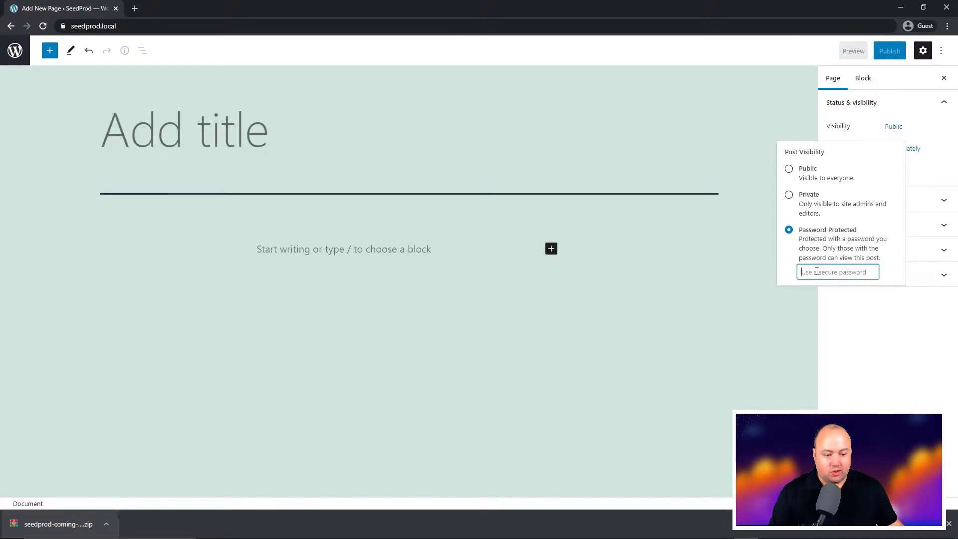
{"action": "type", "text": "See"}
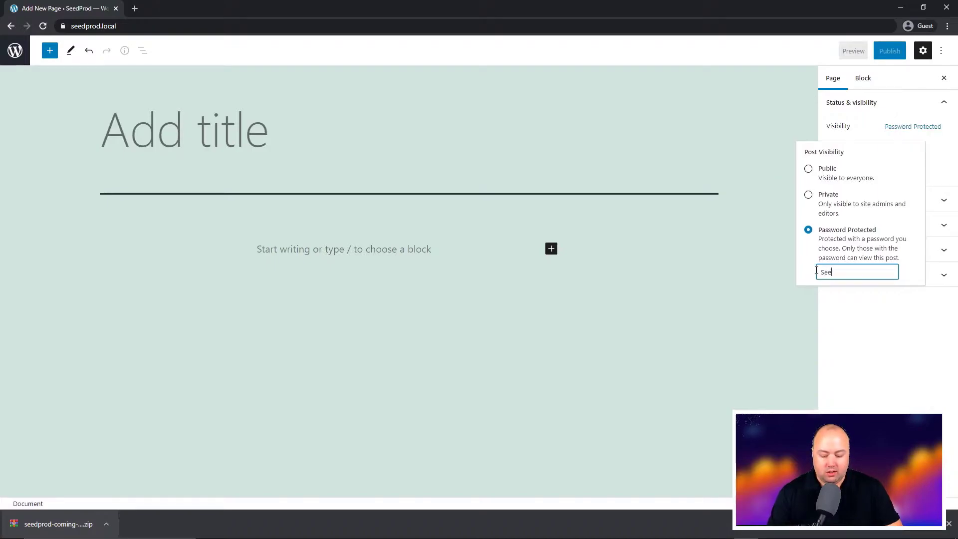
{"action": "key", "text": "BackSpace"}
{"action": "key", "text": "BackSpace"}
{"action": "type", "text": "seedprod"}
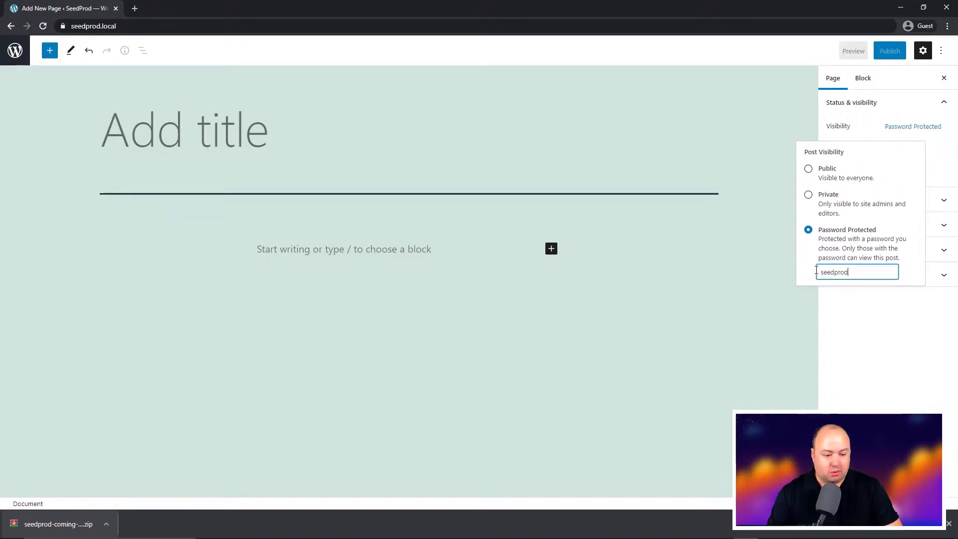
Title the page 'Secret page', add 'Members only content', publish it and open it live
{"action": "left_click", "coordinate": [207, 126]}
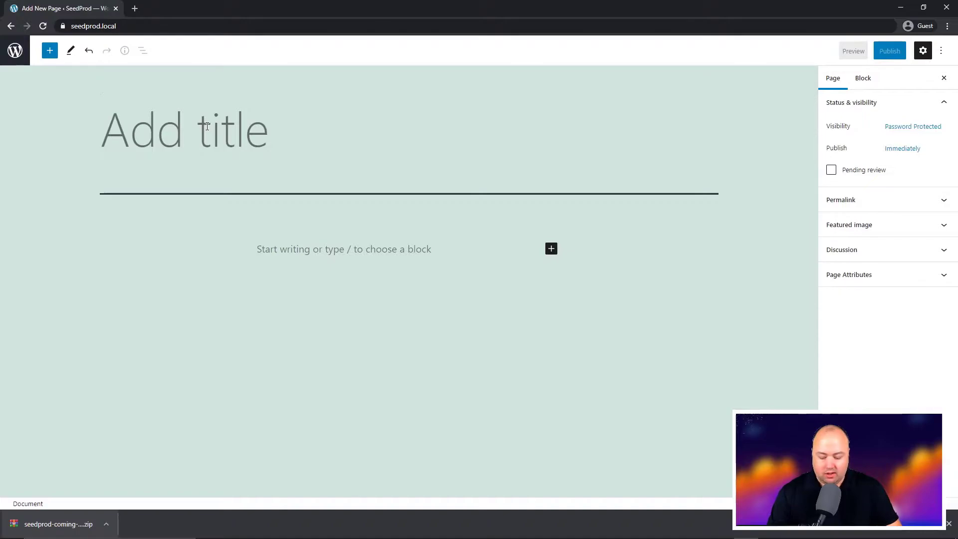
{"action": "type", "text": "Secret pa"}
{"action": "key", "text": "BackSpace"}
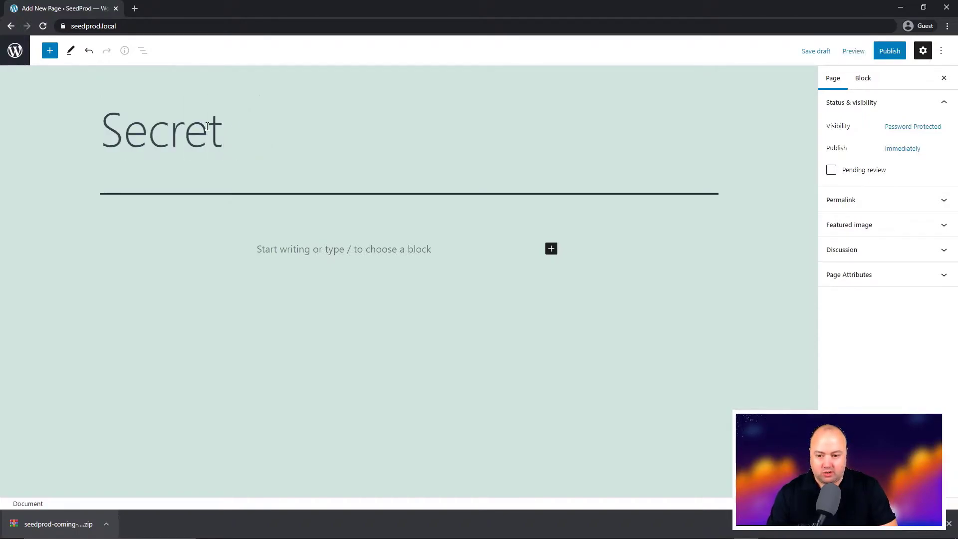
{"action": "type", "text": "page"}
{"action": "left_click", "coordinate": [323, 248]}
{"action": "type", "text": "Members"}
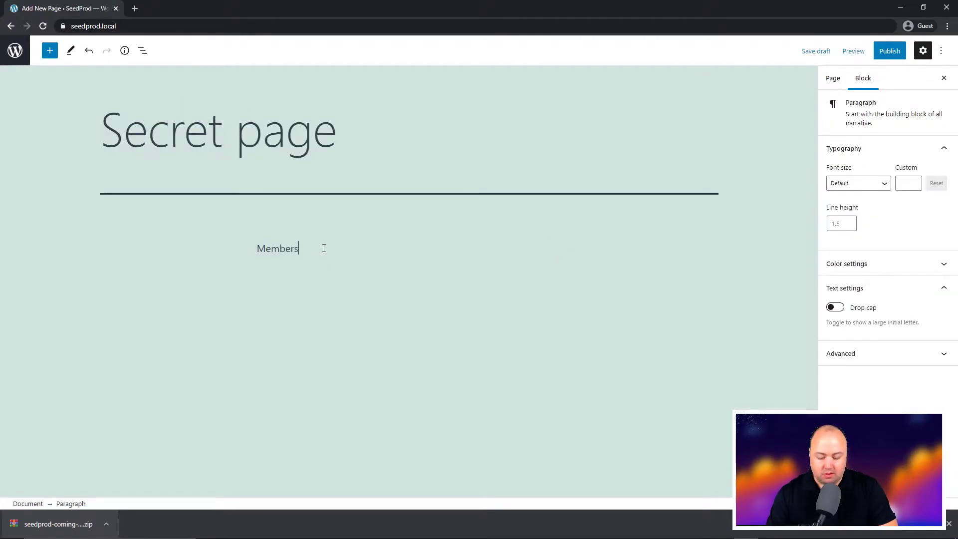
{"action": "type", "text": " only content"}
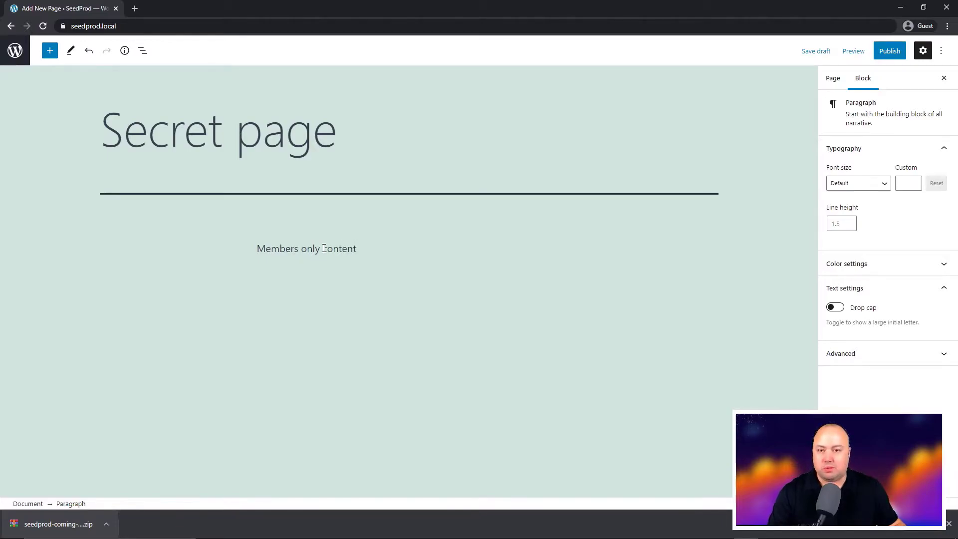
{"action": "left_click", "coordinate": [889, 51]}
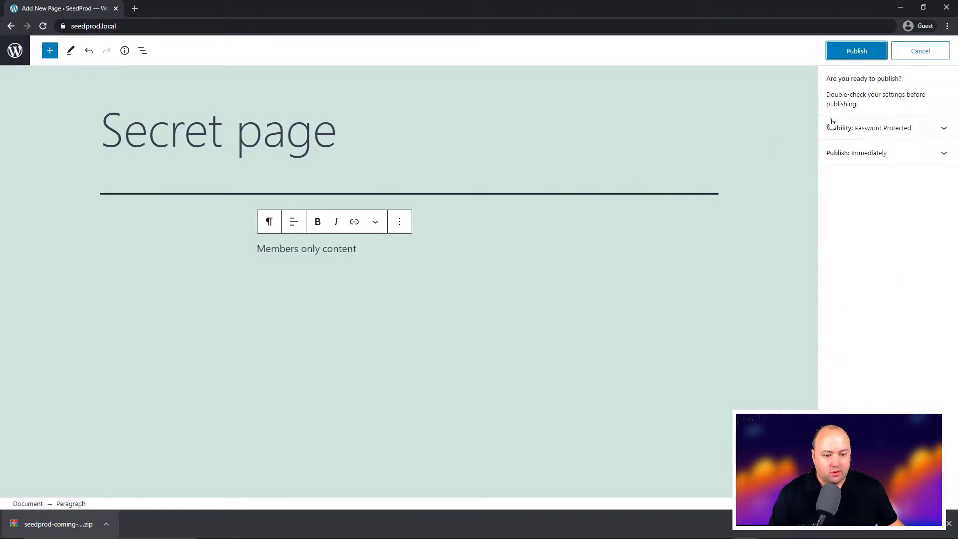
{"action": "left_click", "coordinate": [856, 50]}
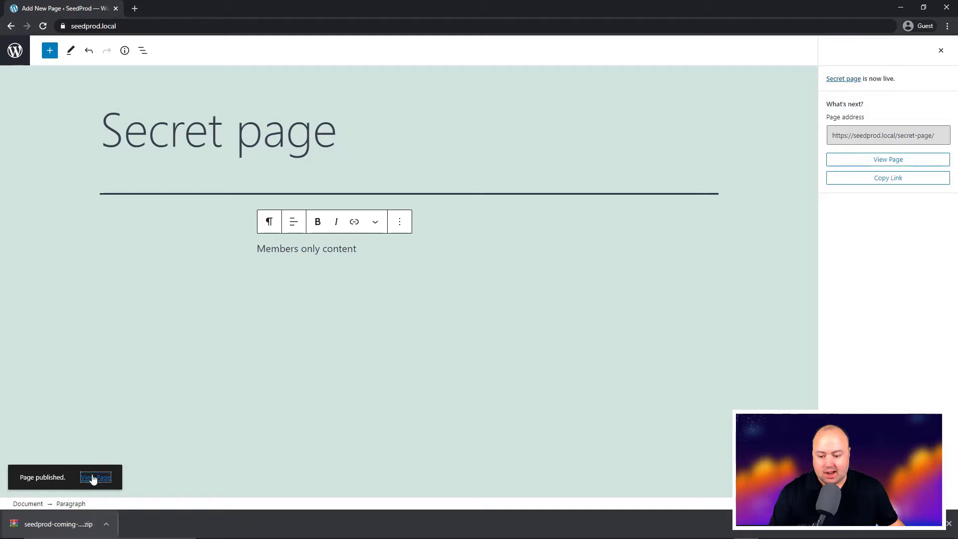
{"action": "middle_click", "coordinate": [95, 478]}
On the live Secret page, enter the page password to reveal 'Members only content'
{"action": "left_click", "coordinate": [160, 11]}
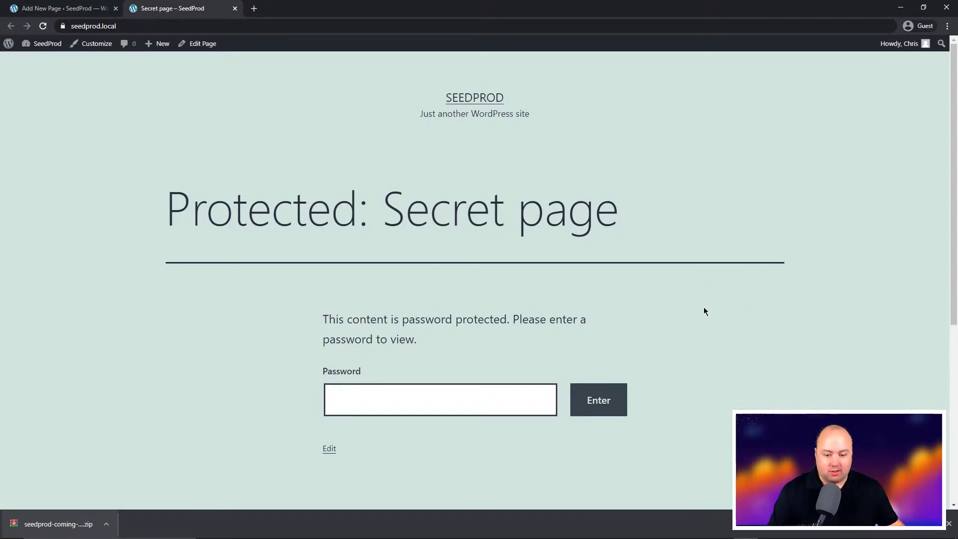
{"action": "scroll", "coordinate": [703, 310], "scroll_direction": "down", "scroll_amount": 5}
{"action": "scroll", "coordinate": [708, 306], "scroll_direction": "up", "scroll_amount": 5}
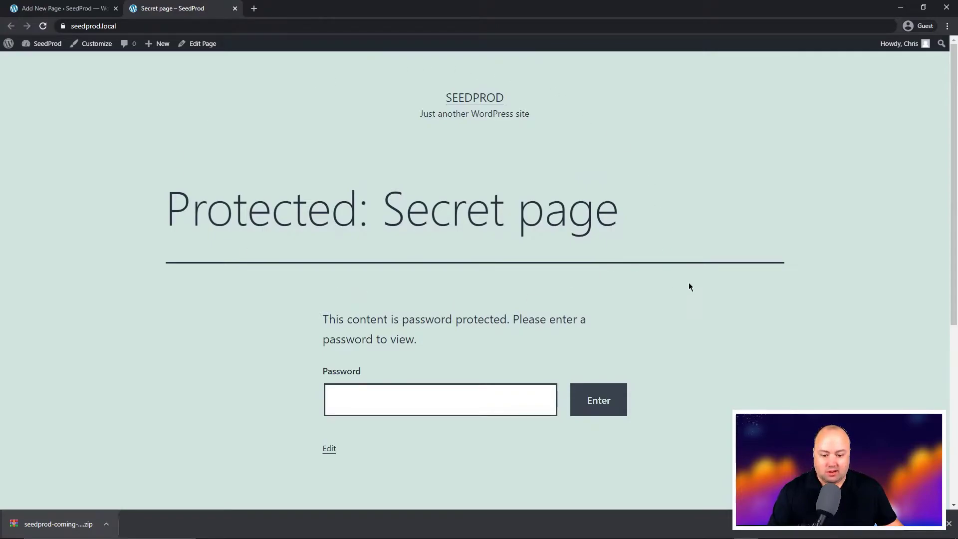
{"action": "scroll", "coordinate": [693, 299], "scroll_direction": "down", "scroll_amount": 2}
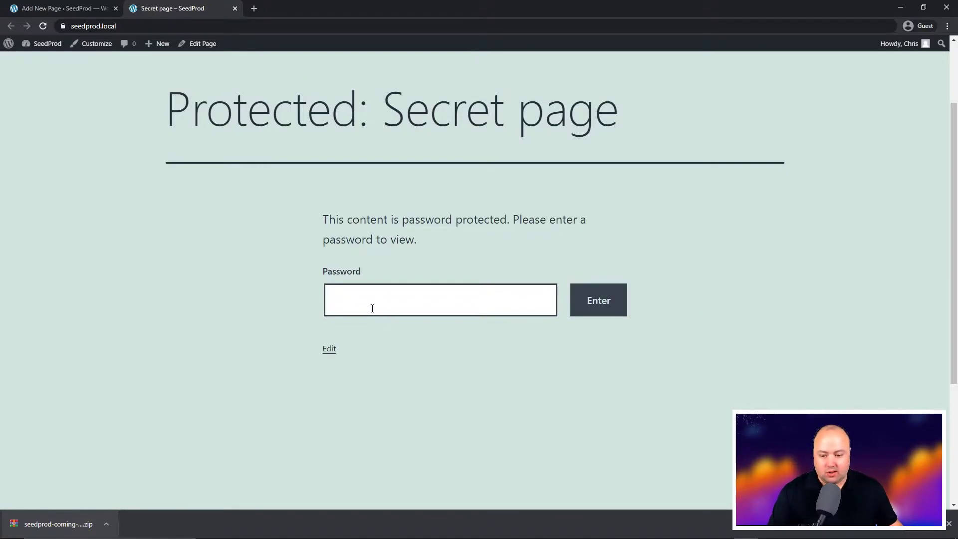
{"action": "scroll", "coordinate": [419, 317], "scroll_direction": "up", "scroll_amount": 2}
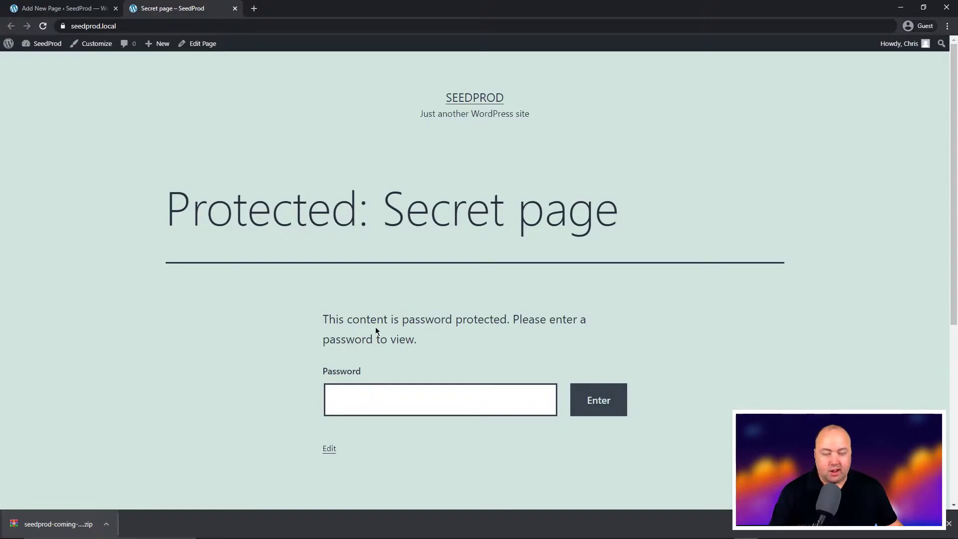
{"action": "left_click", "coordinate": [365, 401]}
{"action": "type", "text": "••"}
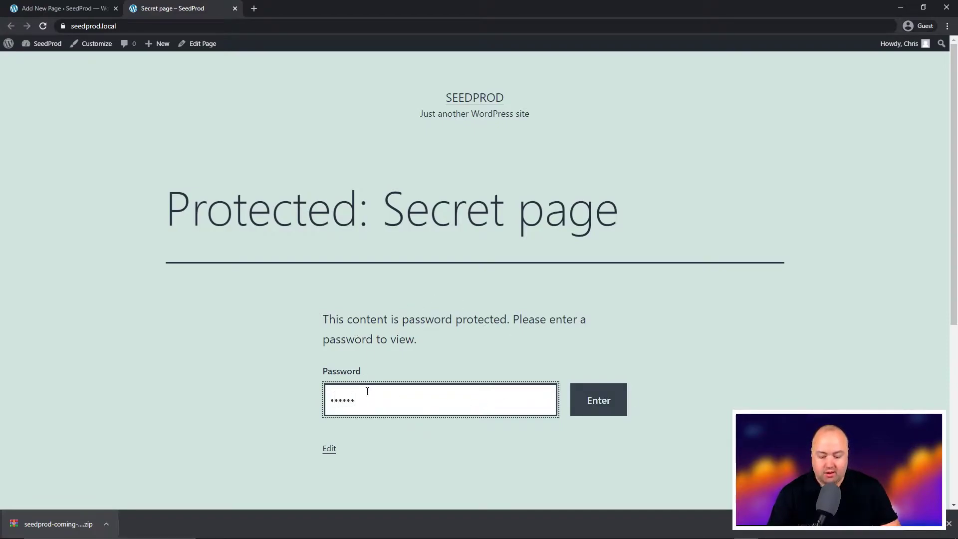
{"action": "type", "text": "••••••"}
{"action": "left_click", "coordinate": [602, 403]}
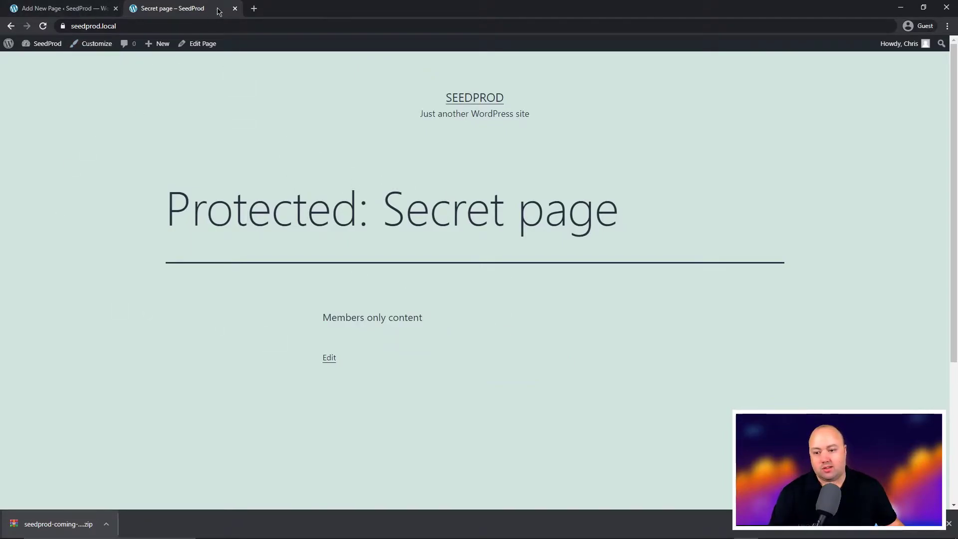
Trash Secret page, then publish '25 Tips For Selling Online' with '** Download link to a PDF file **'
{"action": "left_click", "coordinate": [235, 8]}
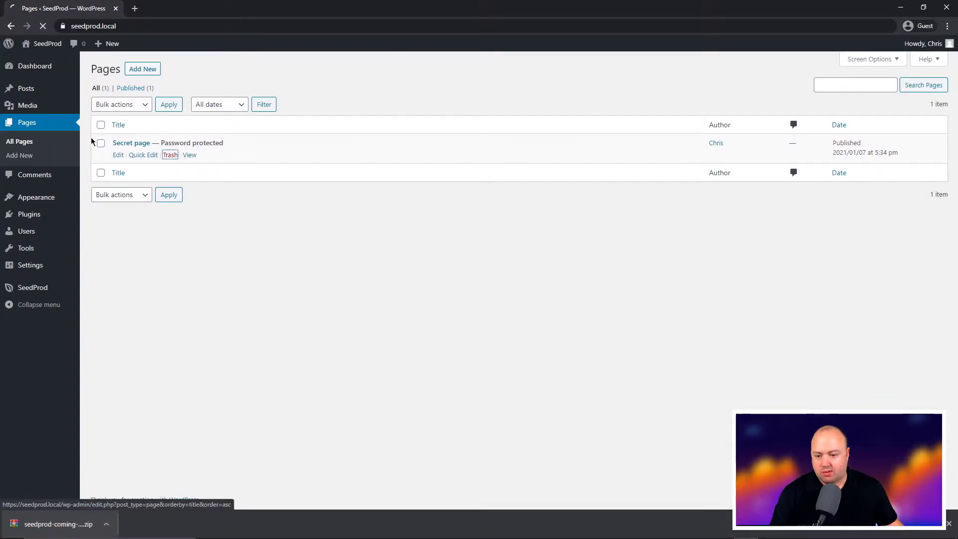
{"action": "left_click", "coordinate": [170, 154]}
{"action": "left_click", "coordinate": [143, 74]}
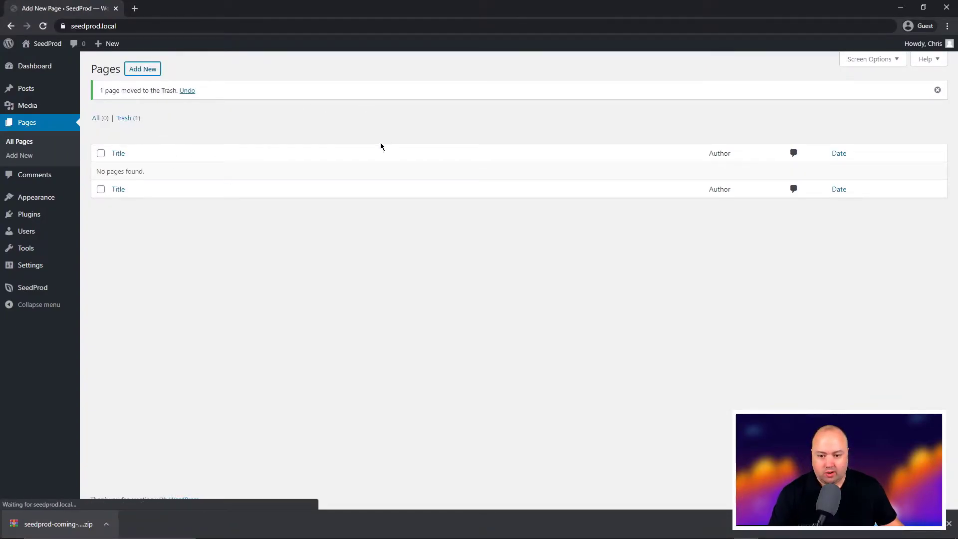
{"action": "type", "text": "25 "}
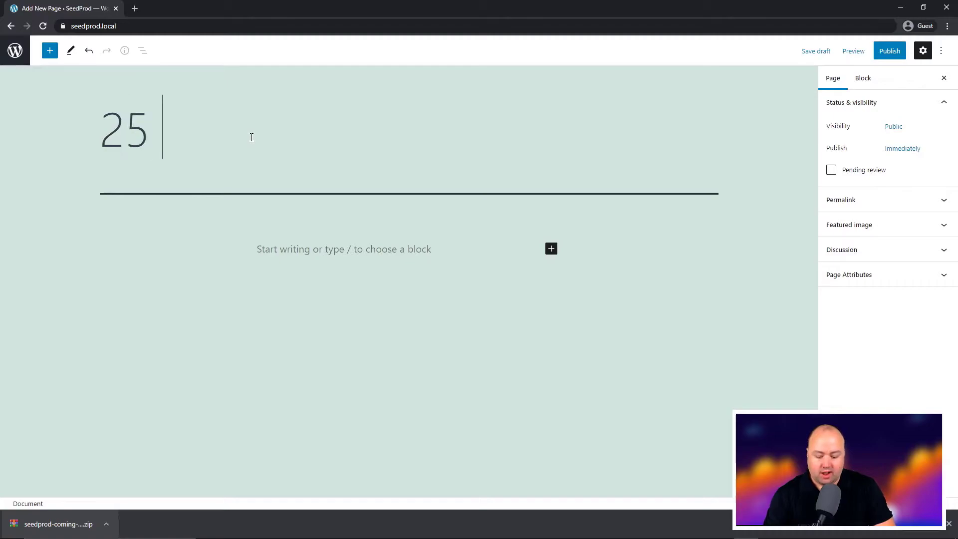
{"action": "type", "text": "Tips For Sellin"}
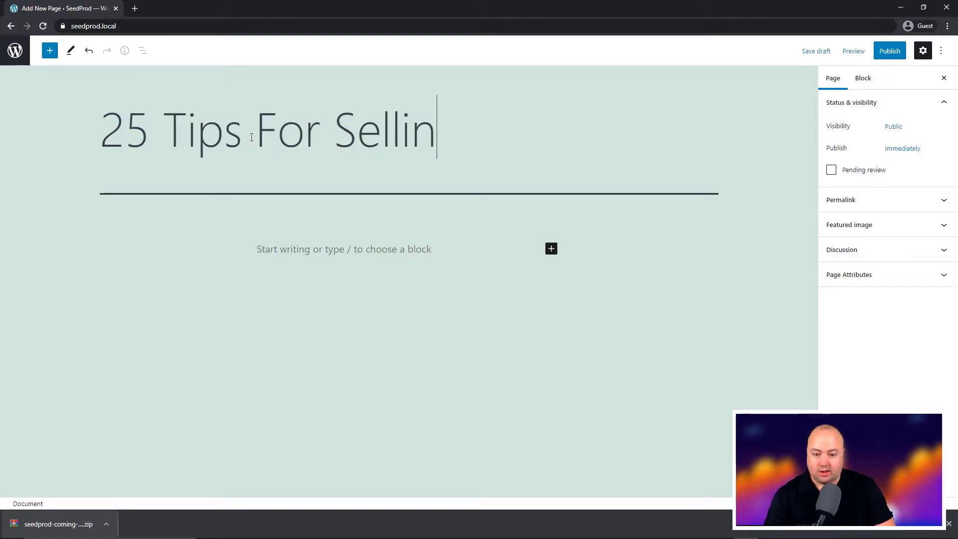
{"action": "type", "text": "g Online"}
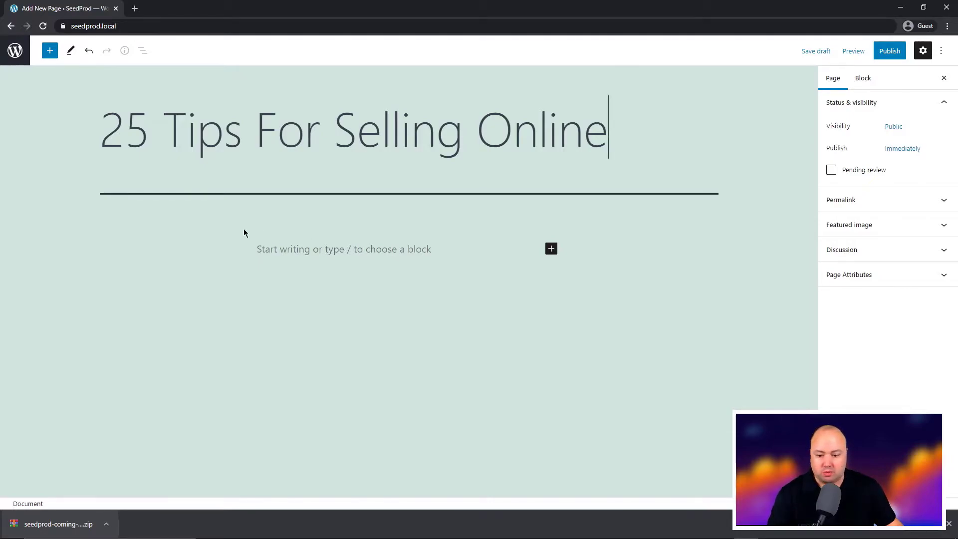
{"action": "left_click", "coordinate": [344, 243]}
{"action": "type", "text": "** D"}
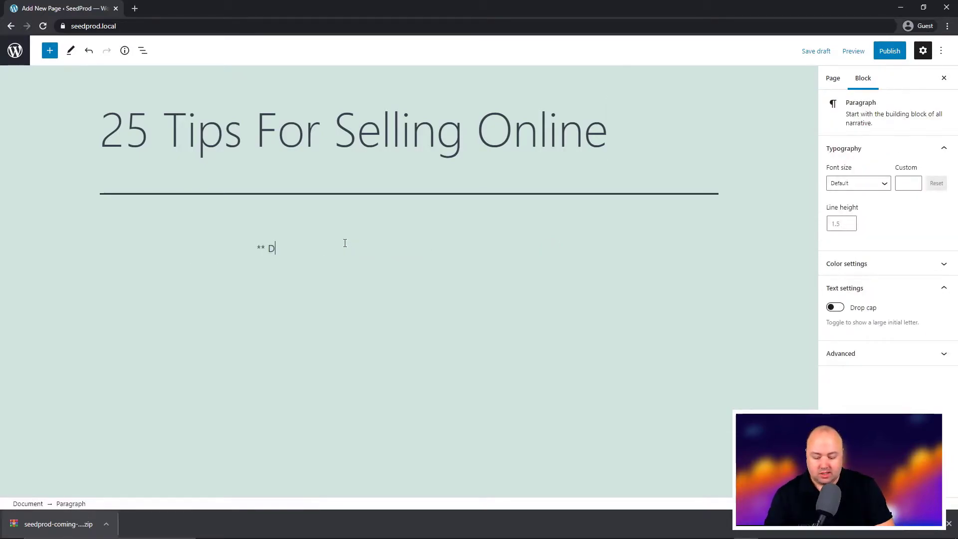
{"action": "type", "text": "ownload link t"}
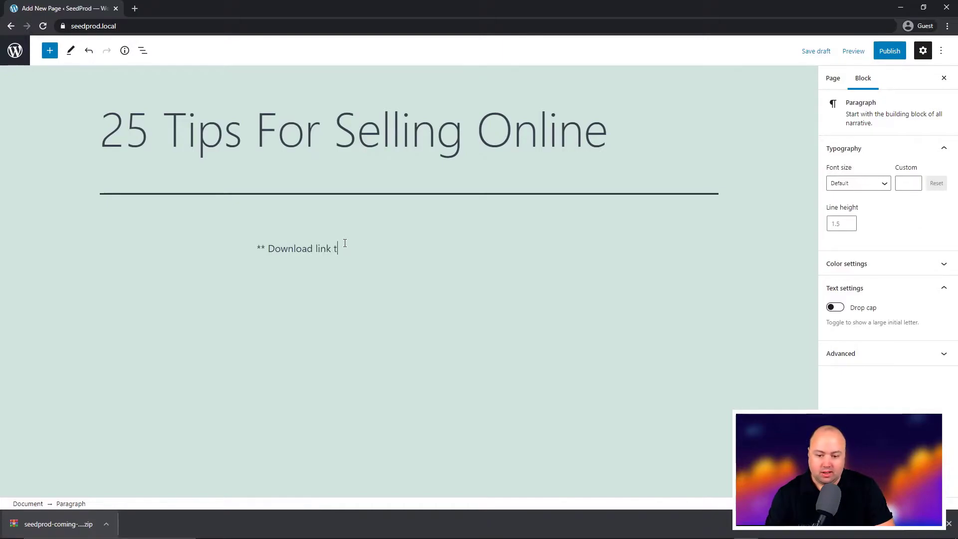
{"action": "type", "text": "o a PDF file **"}
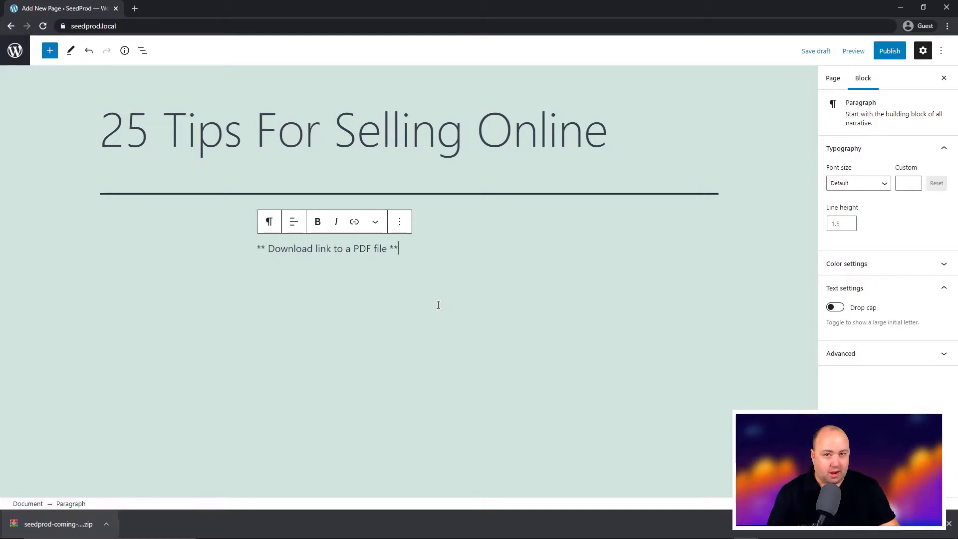
{"action": "left_click", "coordinate": [889, 51]}
{"action": "left_click", "coordinate": [868, 55]}
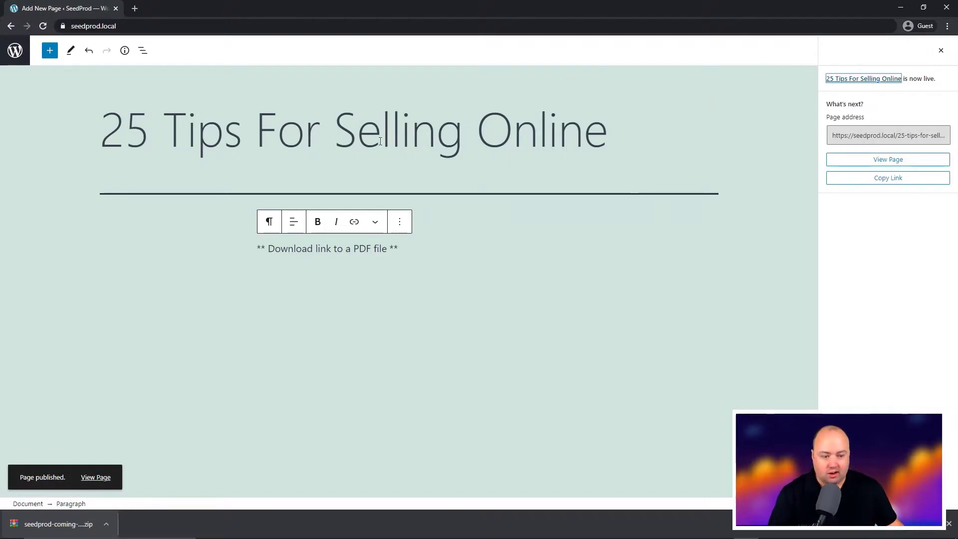
Open the published page live in a new tab and select its web address
{"action": "left_click", "coordinate": [17, 57]}
{"action": "mouse_move", "coordinate": [145, 151]}
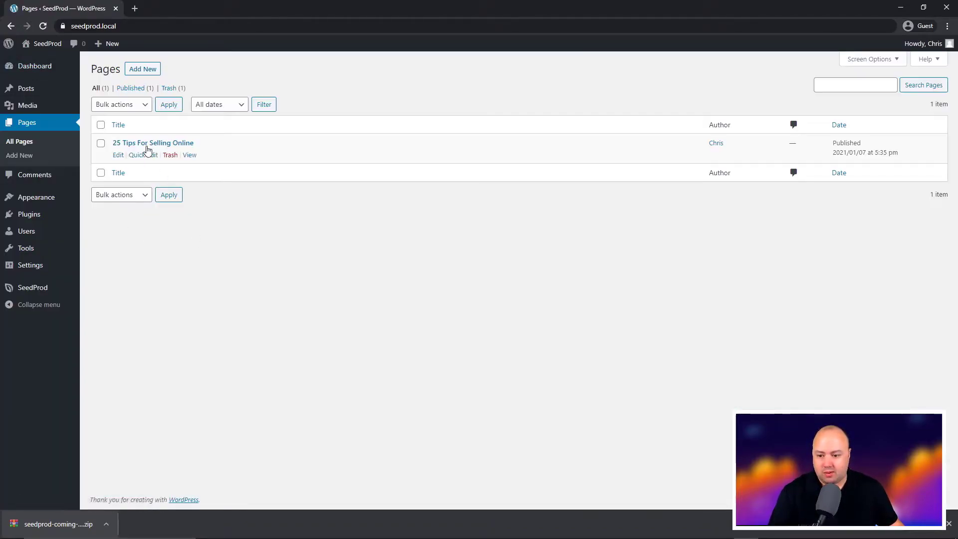
{"action": "right_click", "coordinate": [191, 155]}
{"action": "left_click", "coordinate": [219, 160]}
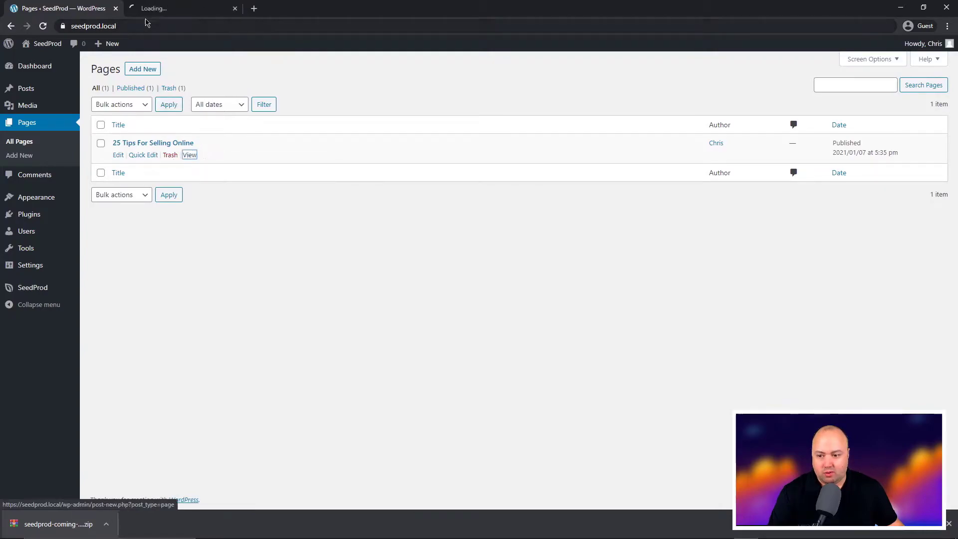
{"action": "left_click", "coordinate": [174, 9]}
{"action": "left_click", "coordinate": [203, 25]}
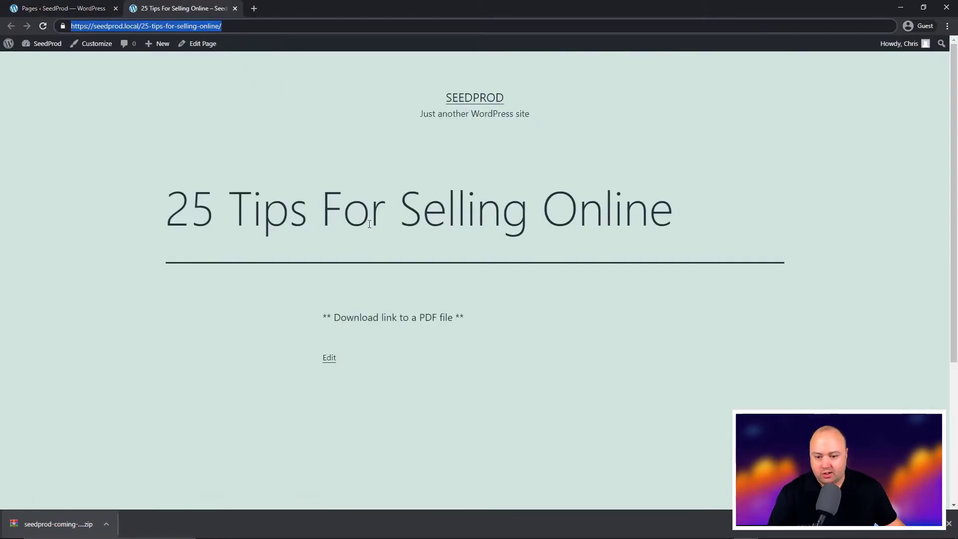
Highlight the title and the download placeholder text on the live page
{"action": "left_click_drag", "start_coordinate": [143, 202], "coordinate": [726, 205]}
{"action": "left_click", "coordinate": [421, 310]}
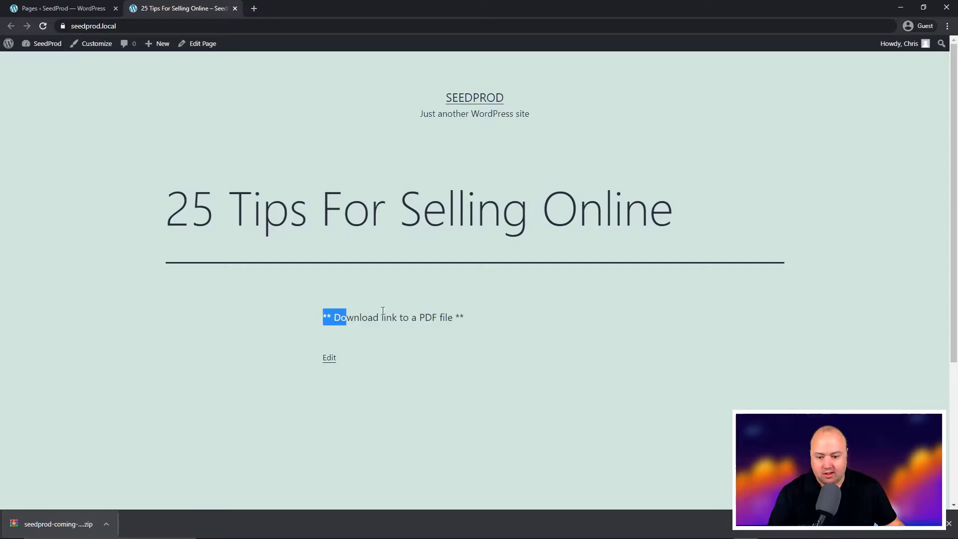
{"action": "left_click_drag", "start_coordinate": [382, 310], "coordinate": [545, 315]}
{"action": "left_click", "coordinate": [542, 316]}
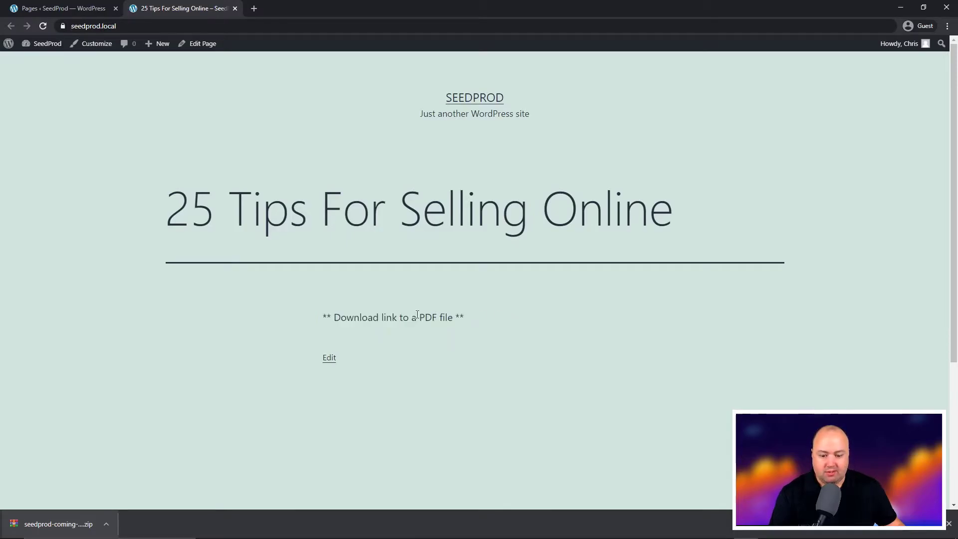
{"action": "left_click_drag", "start_coordinate": [346, 315], "coordinate": [477, 316]}
{"action": "left_click", "coordinate": [490, 315]}
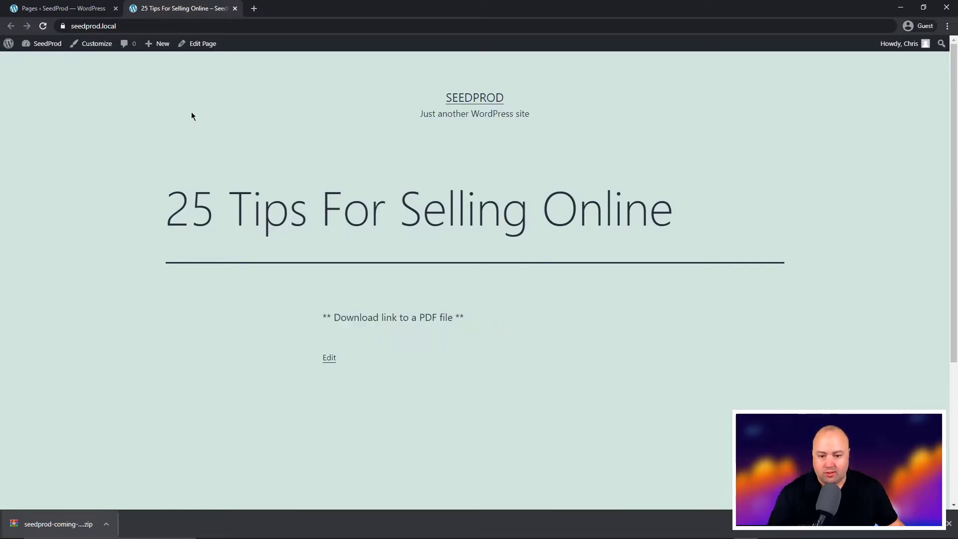
Back in the admin, open SeedProd > Pages
{"action": "left_click", "coordinate": [65, 10]}
{"action": "mouse_move", "coordinate": [45, 285]}
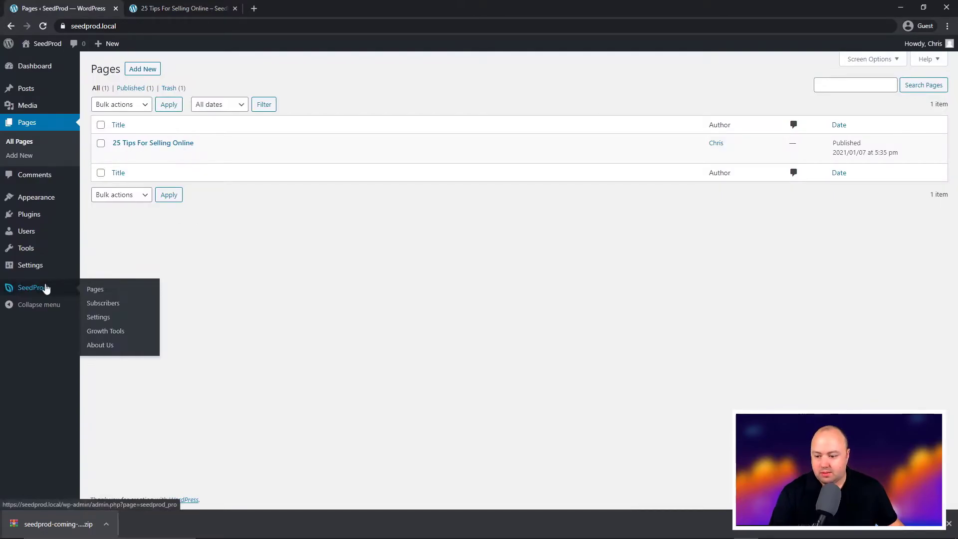
{"action": "left_click", "coordinate": [97, 290]}
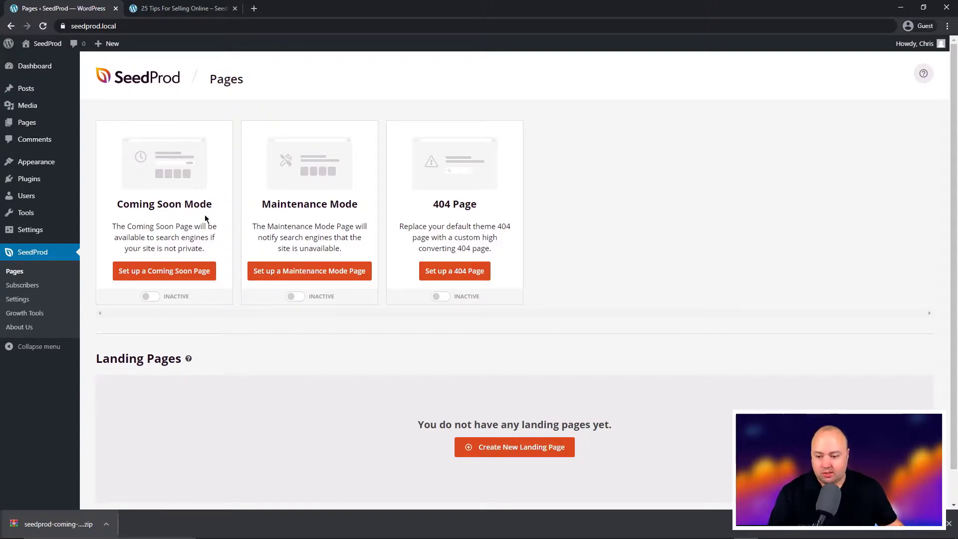
Set up a Coming Soon page, filter templates to Lead Squeeze and pick Lead Squeeze Wait
{"action": "left_click", "coordinate": [163, 273]}
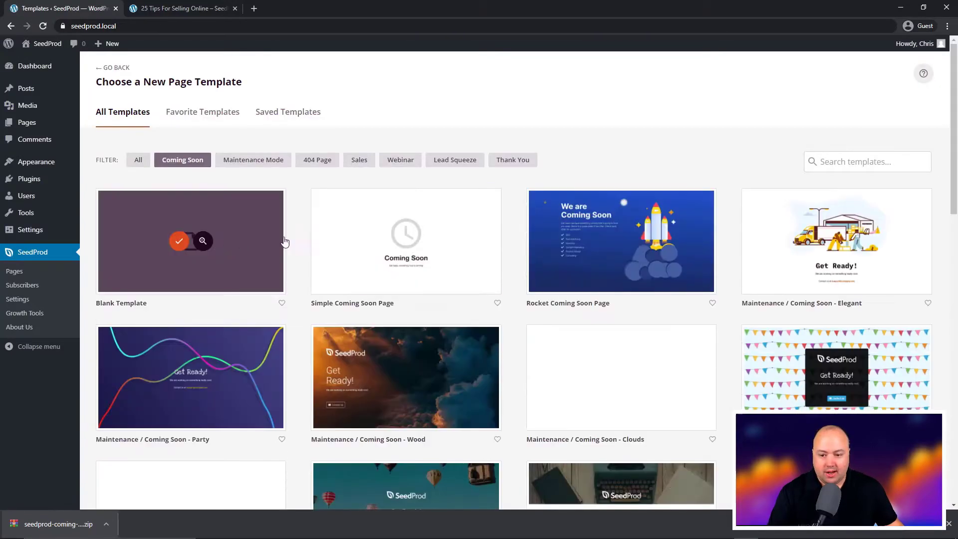
{"action": "left_click_drag", "start_coordinate": [955, 95], "coordinate": [954, 42]}
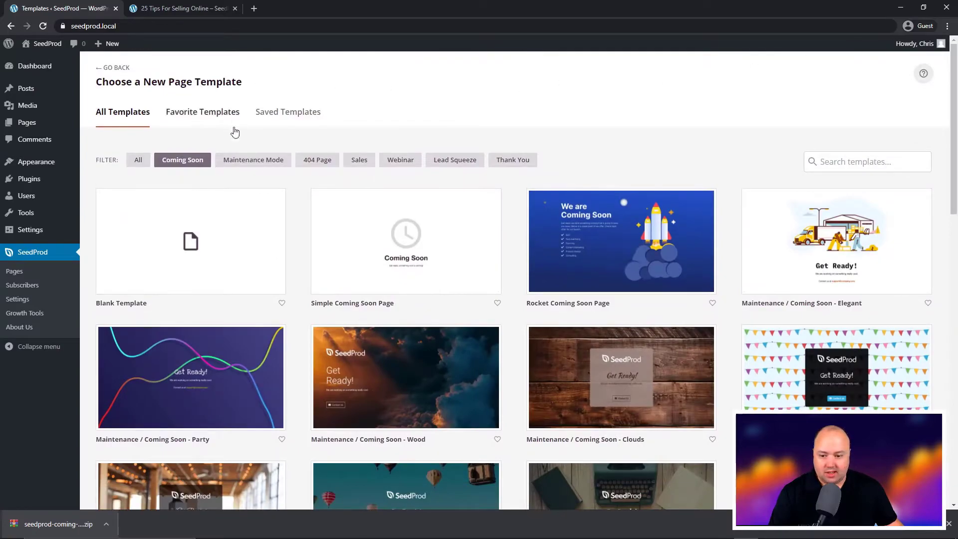
{"action": "left_click", "coordinate": [316, 160]}
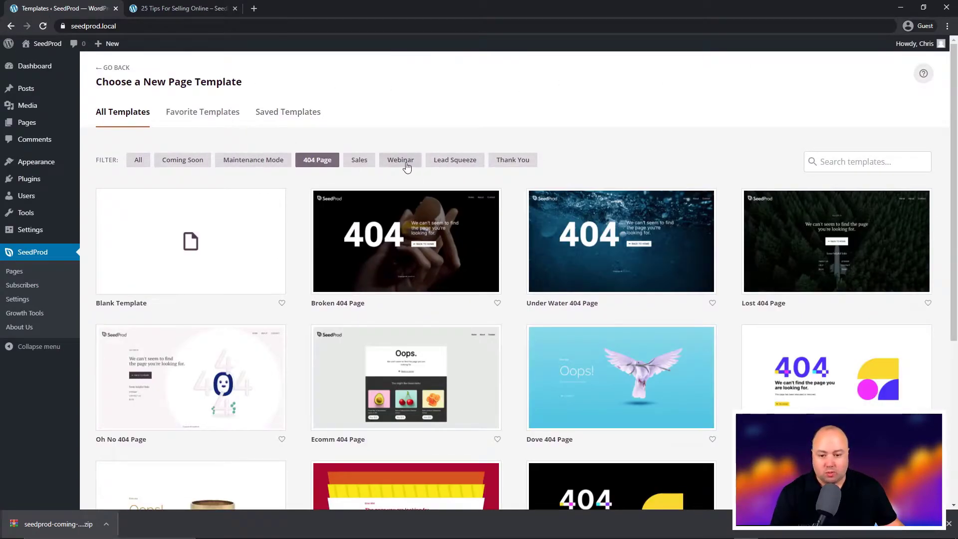
{"action": "left_click", "coordinate": [401, 161]}
{"action": "left_click", "coordinate": [454, 160]}
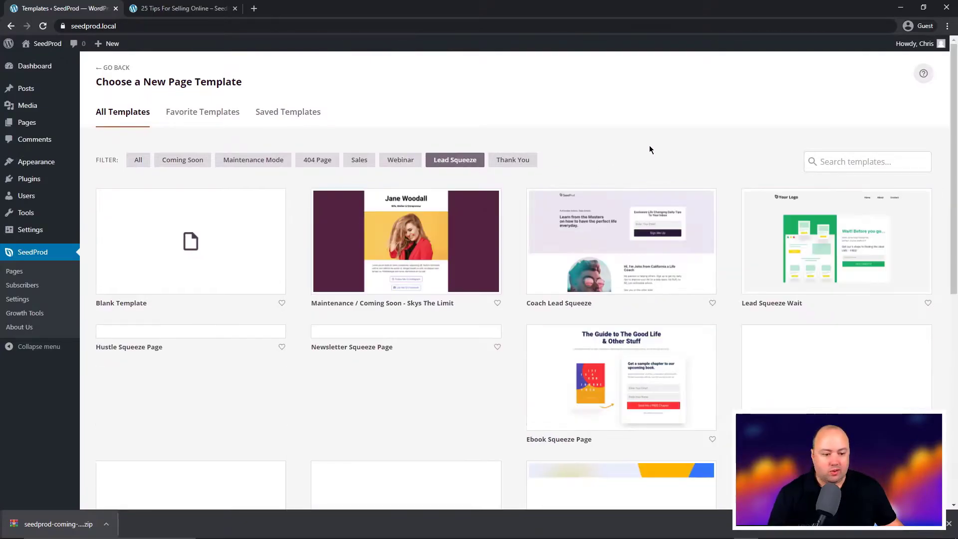
{"action": "mouse_move", "coordinate": [833, 248]}
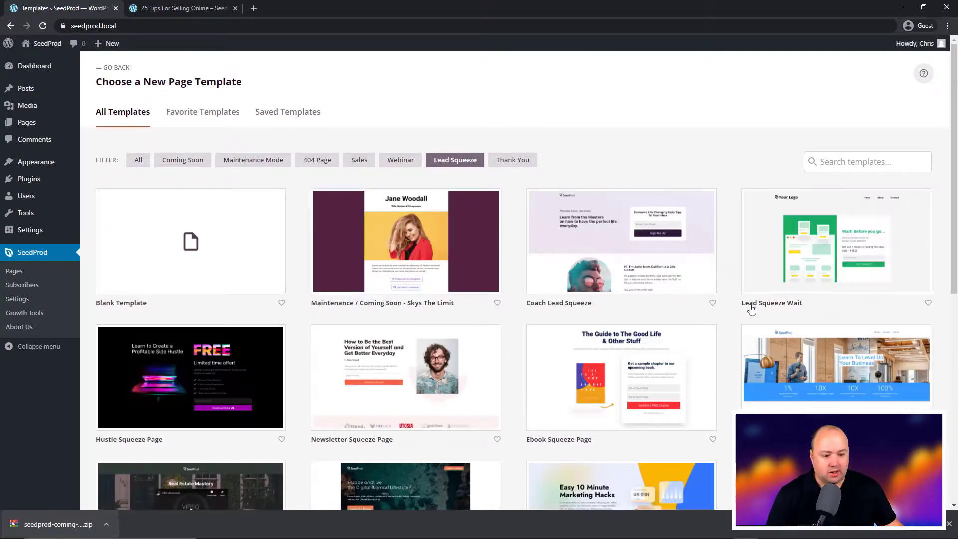
{"action": "left_click", "coordinate": [823, 242]}
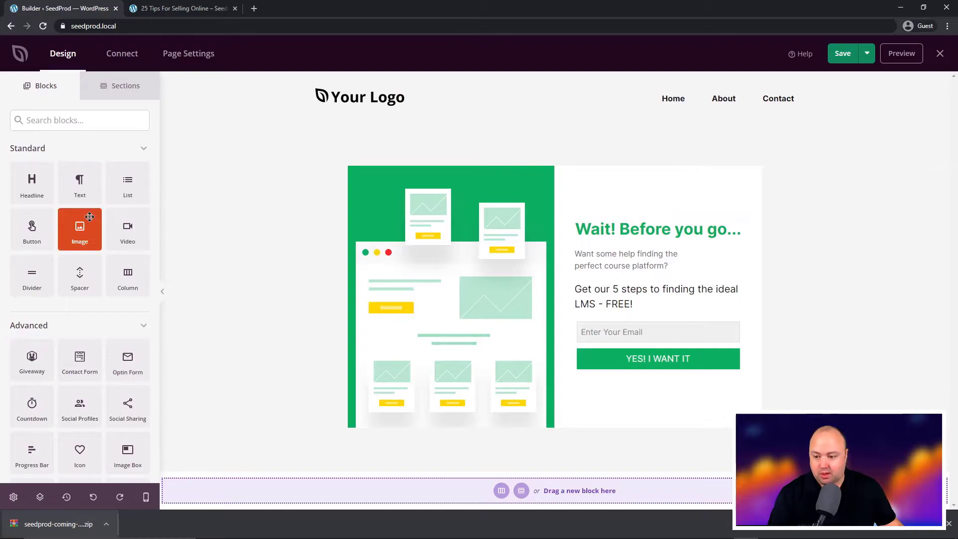
Add a Video block above the illustration and inspect its YouTube link
{"action": "scroll", "coordinate": [80, 224], "scroll_direction": "down", "scroll_amount": 1}
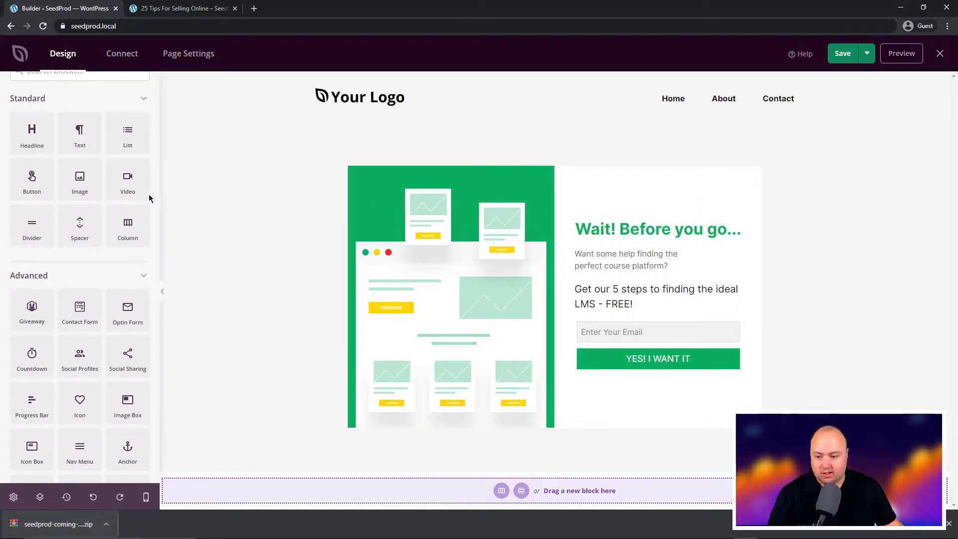
{"action": "left_click_drag", "start_coordinate": [145, 192], "coordinate": [442, 167]}
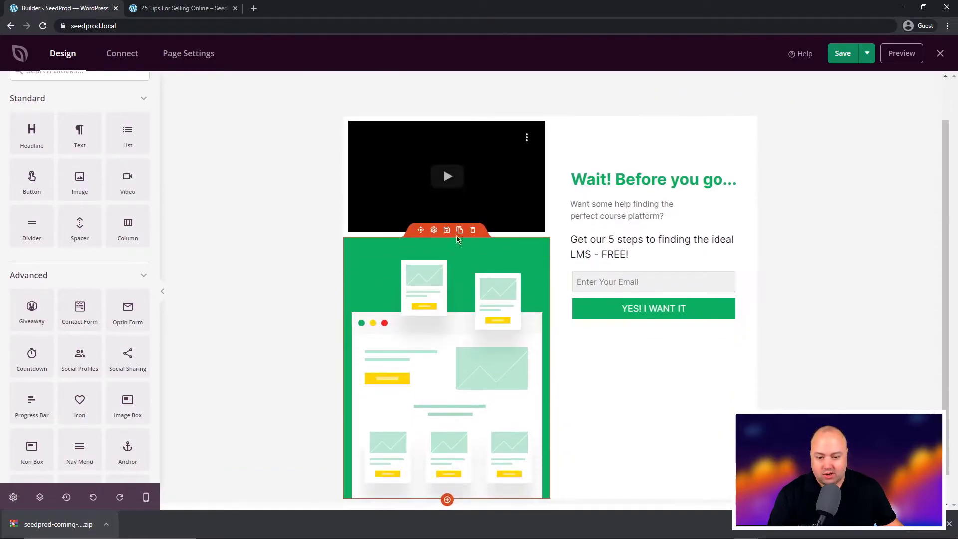
{"action": "left_click", "coordinate": [434, 110]}
{"action": "left_click_drag", "start_coordinate": [16, 233], "coordinate": [324, 234]}
{"action": "left_click", "coordinate": [121, 233]}
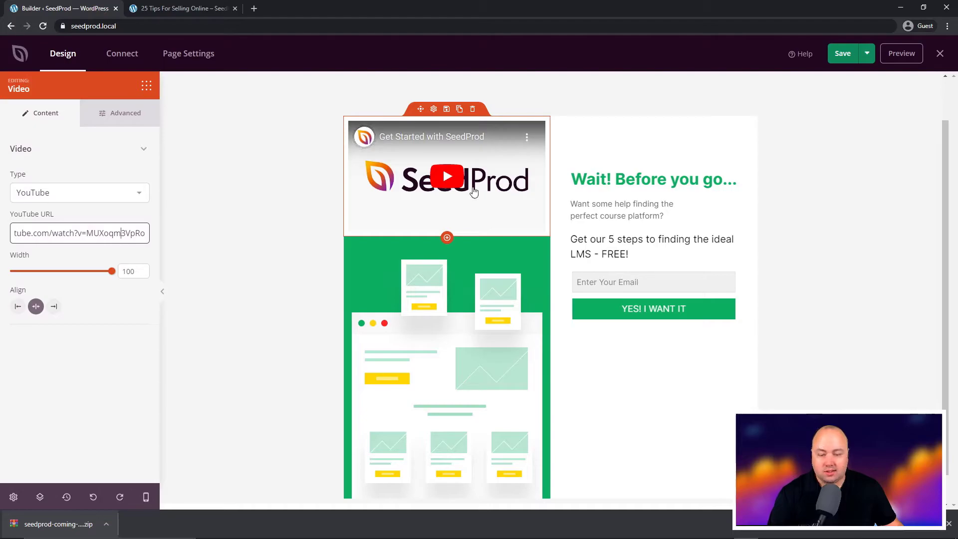
Delete the Video block and the logo and navigation header section
{"action": "left_click", "coordinate": [472, 109]}
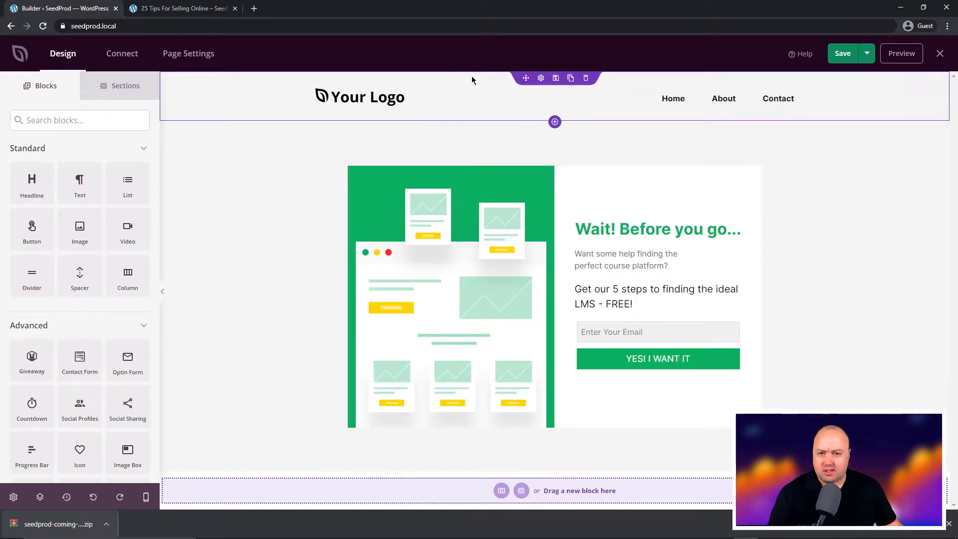
{"action": "left_click", "coordinate": [585, 77]}
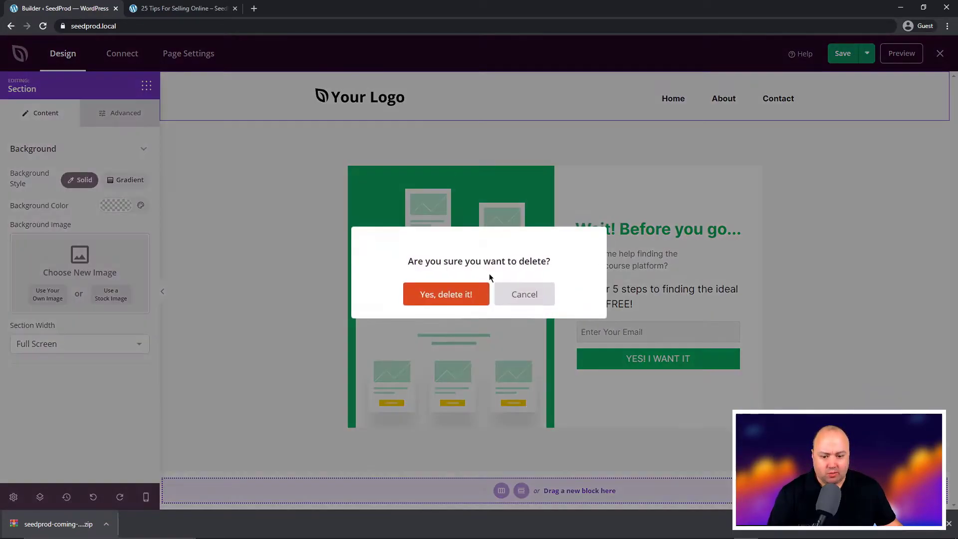
{"action": "left_click", "coordinate": [438, 292]}
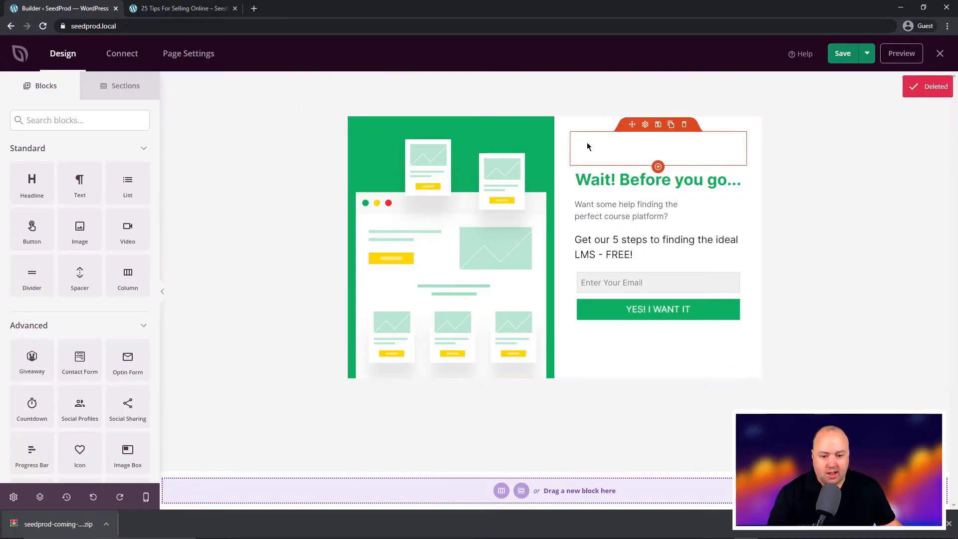
Change the headline to '25 Tips For Selling Online' at font size 44 above the e-book copy
{"action": "left_click", "coordinate": [698, 180]}
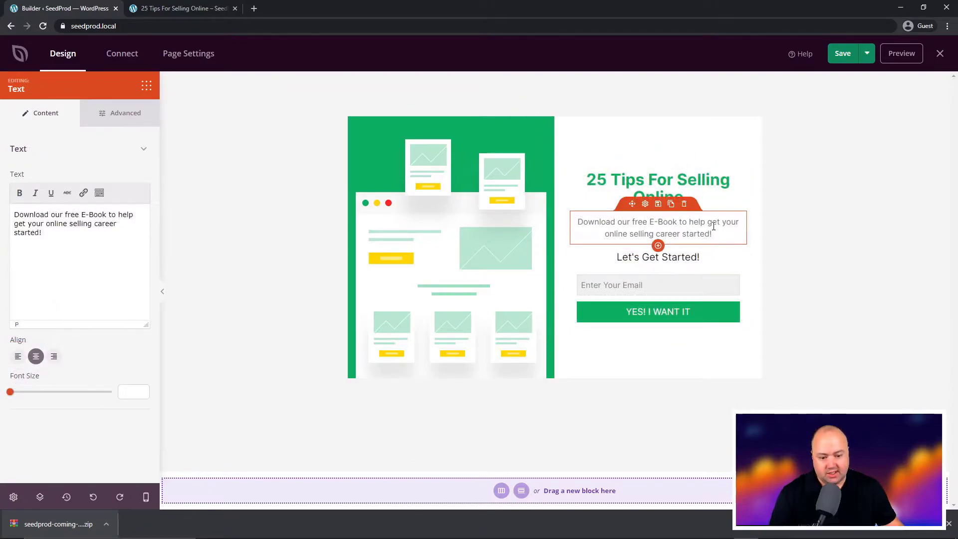
{"action": "left_click", "coordinate": [658, 197]}
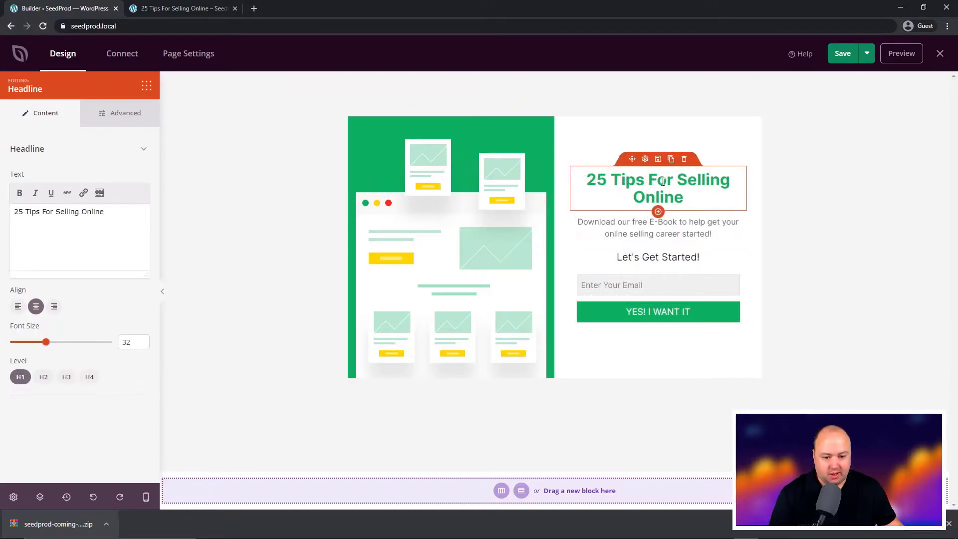
{"action": "left_click_drag", "start_coordinate": [50, 342], "coordinate": [66, 342]}
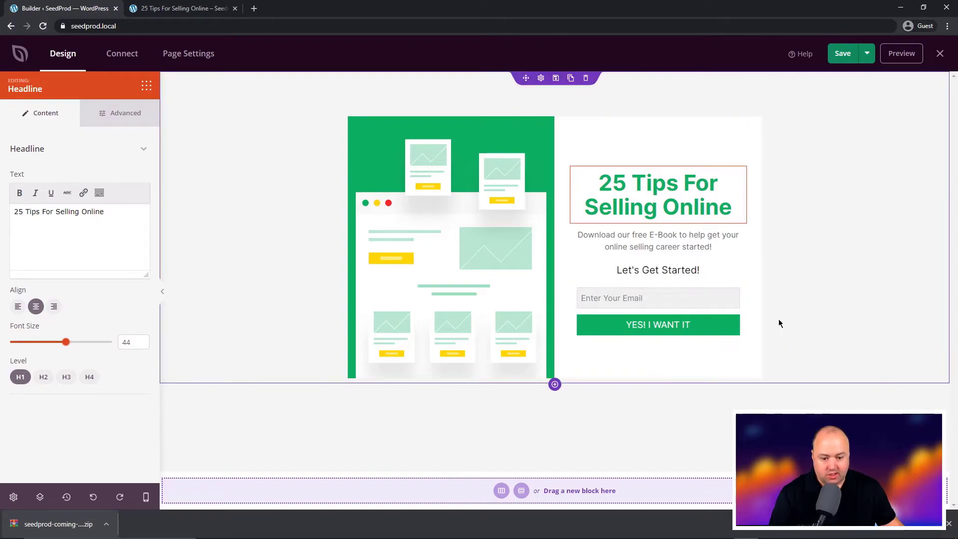
{"action": "left_click", "coordinate": [456, 234]}
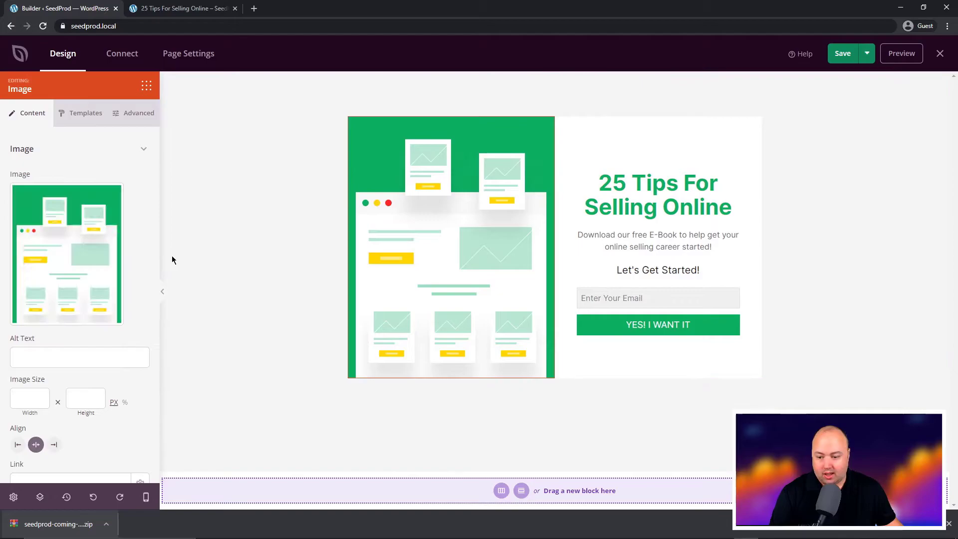
{"action": "left_click", "coordinate": [79, 253]}
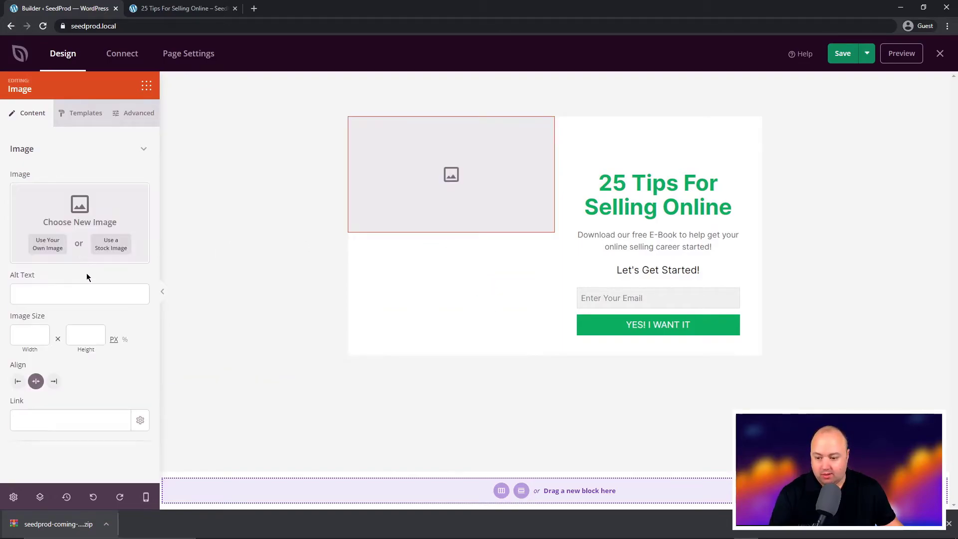
{"action": "left_click", "coordinate": [109, 245]}
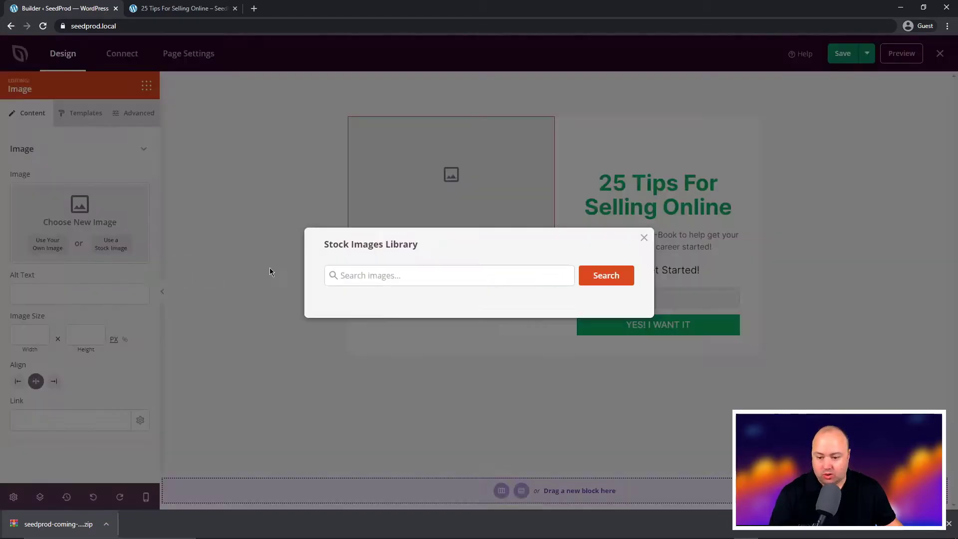
{"action": "left_click", "coordinate": [474, 275]}
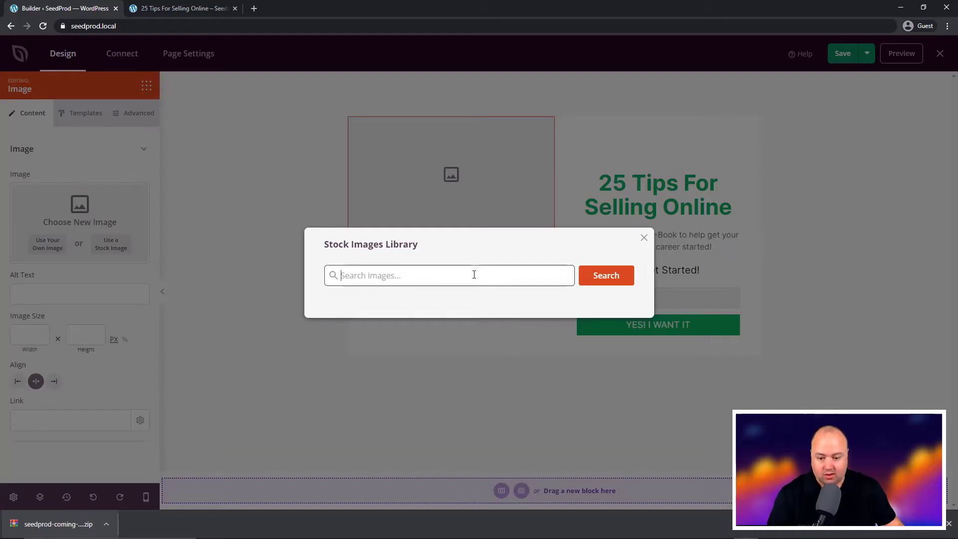
{"action": "type", "text": "book"}
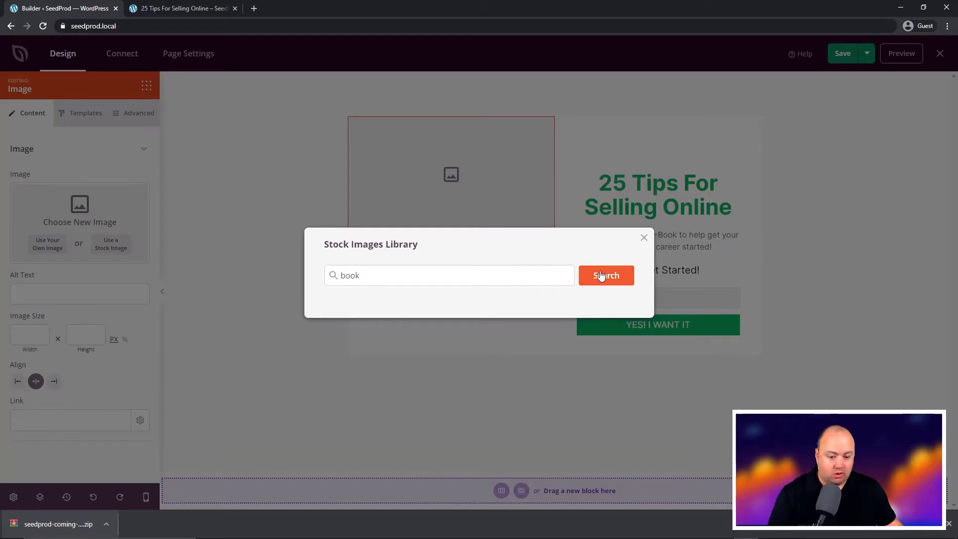
{"action": "left_click", "coordinate": [605, 276]}
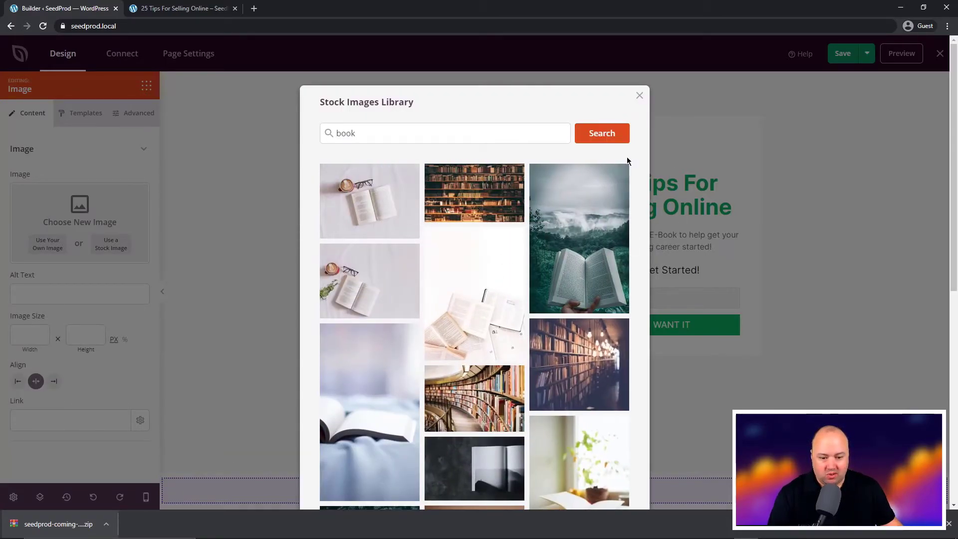
{"action": "scroll", "coordinate": [560, 324], "scroll_direction": "down", "scroll_amount": 8}
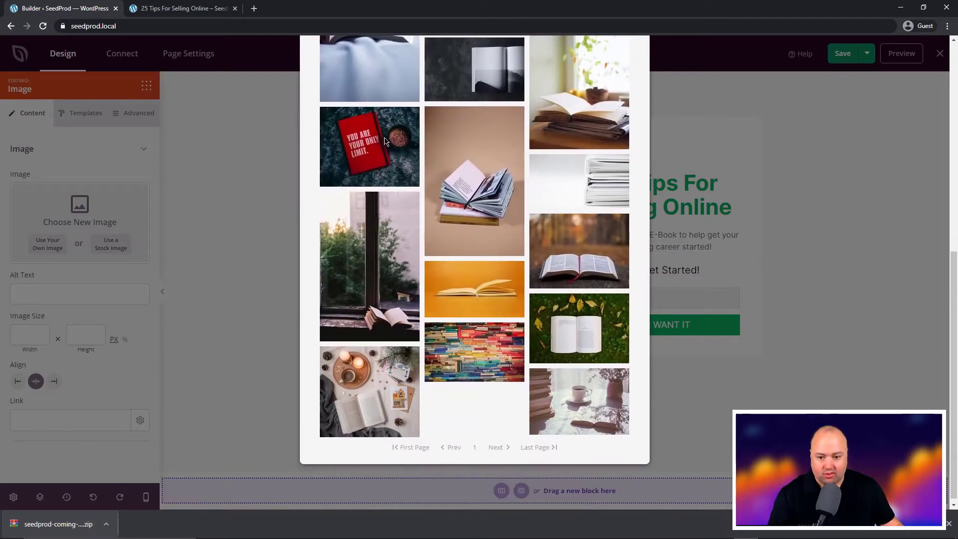
{"action": "scroll", "coordinate": [512, 340], "scroll_direction": "up", "scroll_amount": 8}
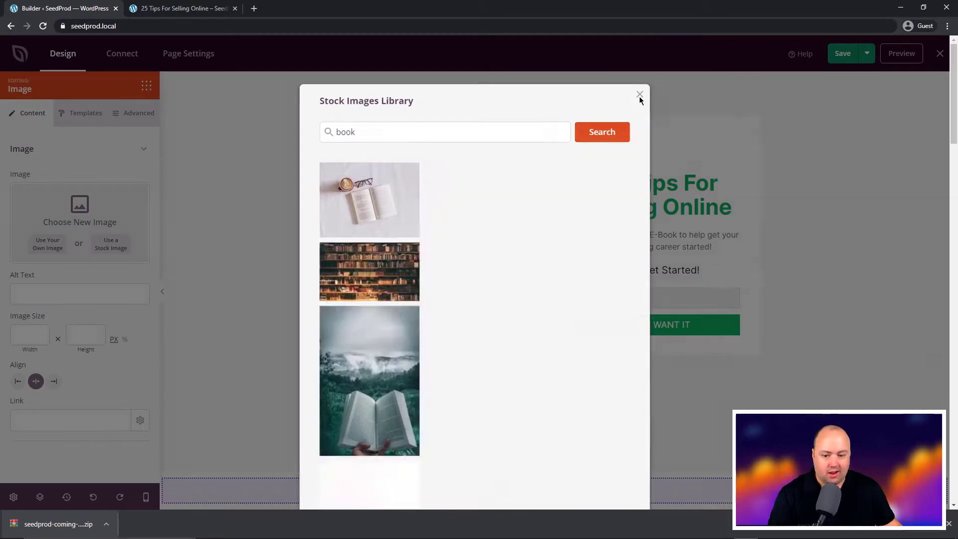
{"action": "left_click", "coordinate": [638, 95]}
{"action": "left_click", "coordinate": [91, 496]}
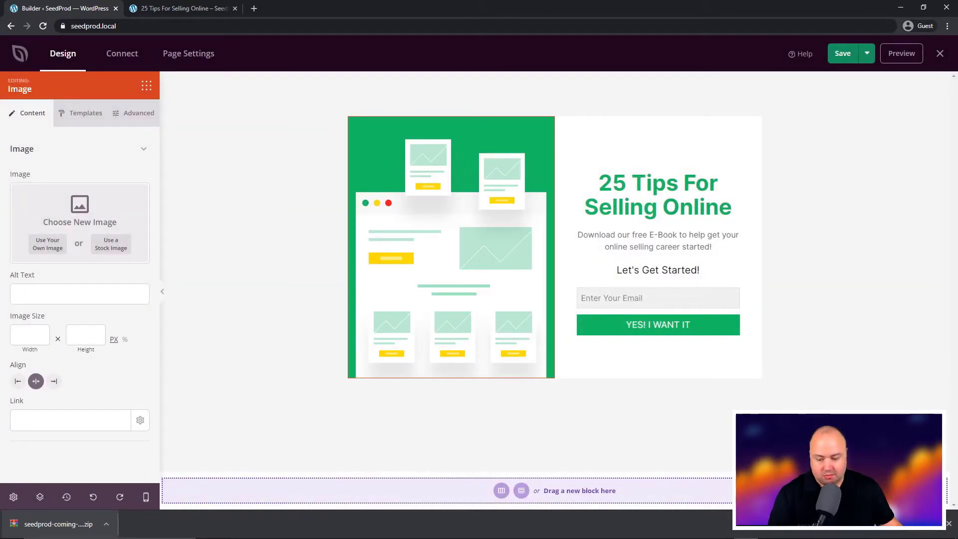
Delete the Optin Form block and drop a Custom HTML block under 'Let's Get Started!'
{"action": "left_click", "coordinate": [949, 523]}
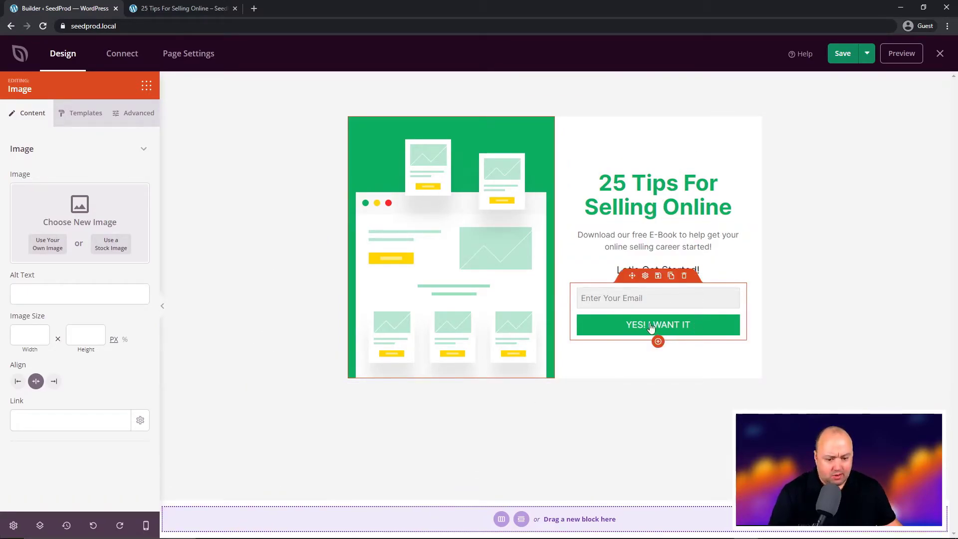
{"action": "left_click", "coordinate": [683, 276]}
{"action": "left_click", "coordinate": [480, 309]}
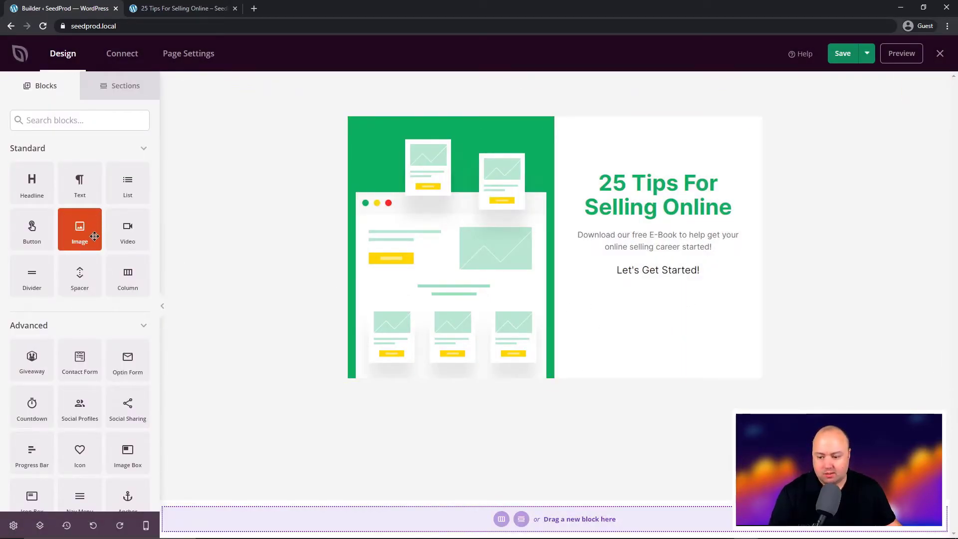
{"action": "scroll", "coordinate": [83, 236], "scroll_direction": "down", "scroll_amount": 3}
{"action": "left_click_drag", "start_coordinate": [128, 421], "coordinate": [662, 290]}
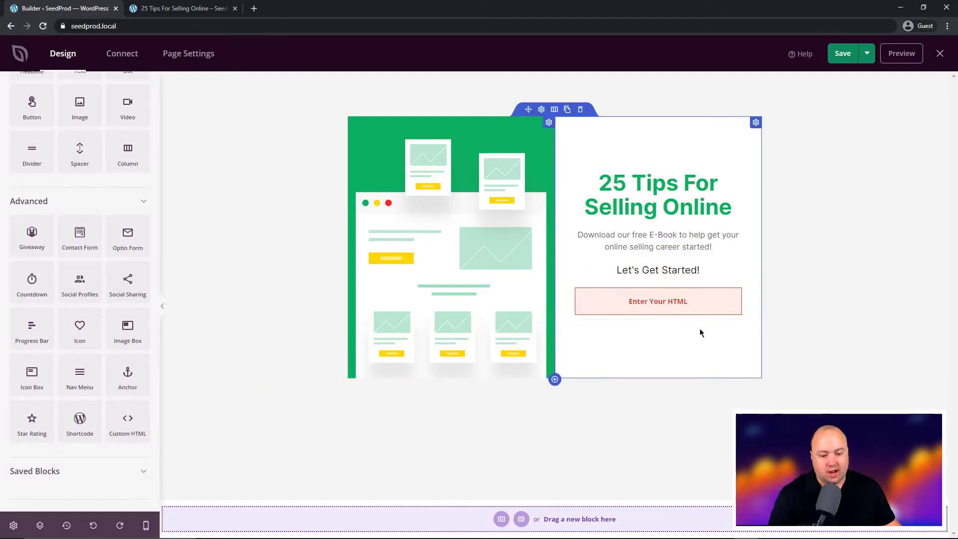
{"action": "left_click", "coordinate": [642, 298]}
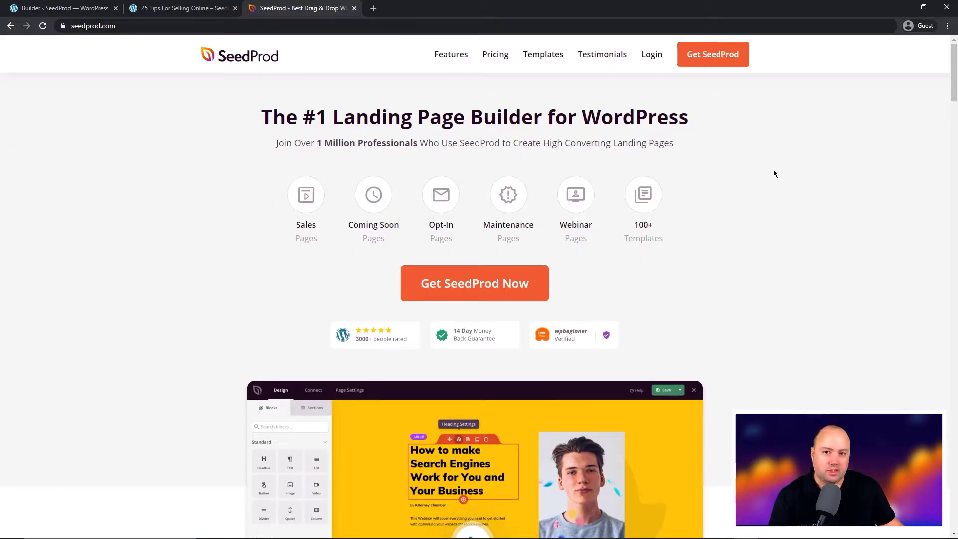
Open the 'ByPass URL and Password Protection' doc article and select the [seed_bypass_form] shortcode
{"action": "scroll", "coordinate": [929, 88], "scroll_direction": "down", "scroll_amount": 20}
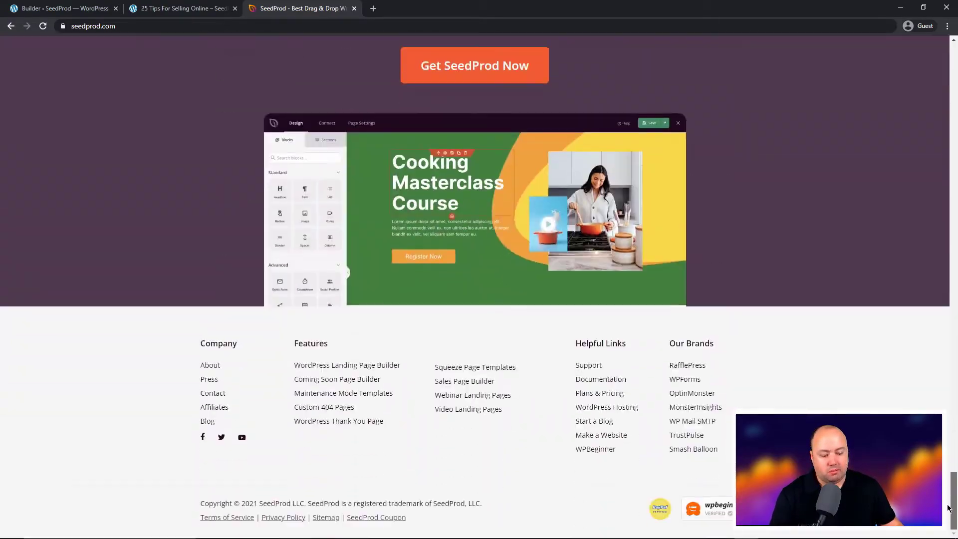
{"action": "left_click", "coordinate": [600, 381]}
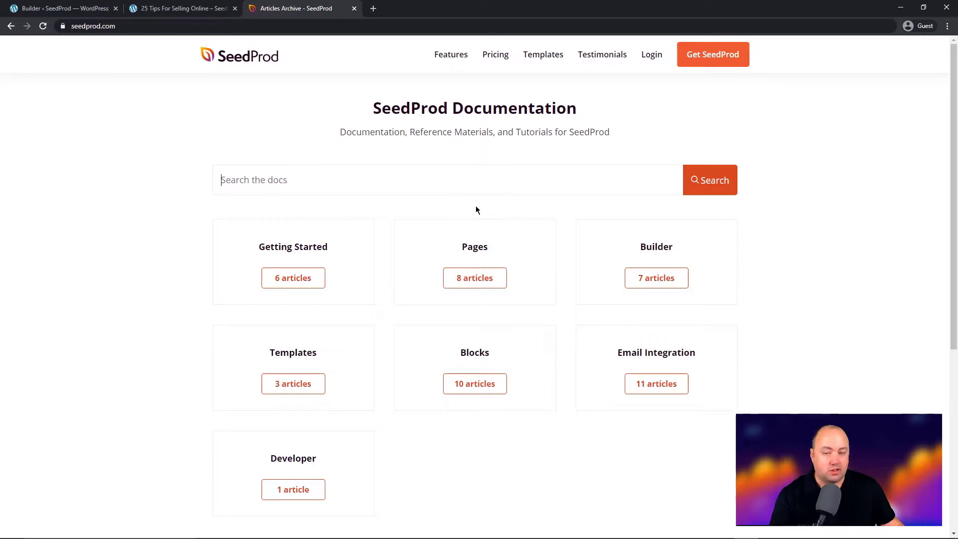
{"action": "left_click", "coordinate": [477, 279]}
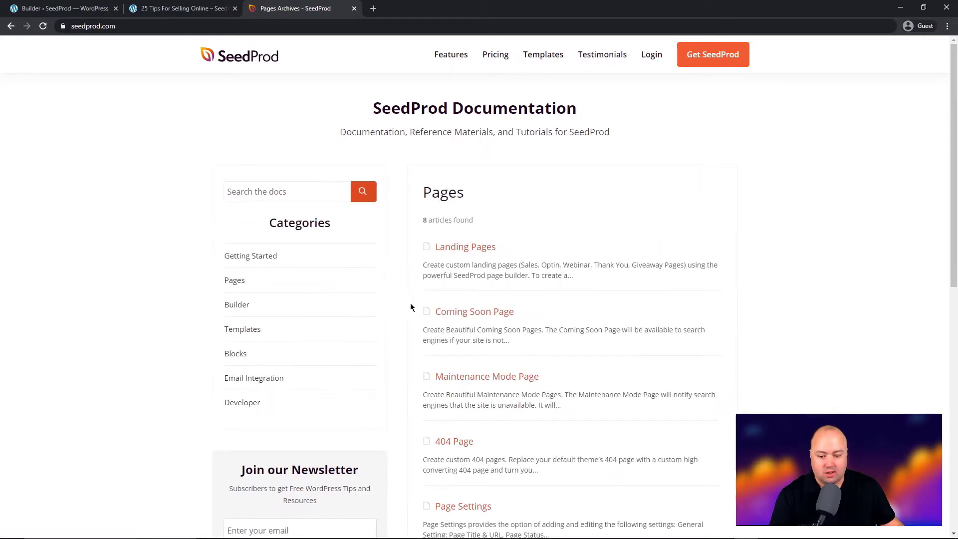
{"action": "scroll", "coordinate": [509, 384], "scroll_direction": "down", "scroll_amount": 2}
{"action": "scroll", "coordinate": [510, 381], "scroll_direction": "down", "scroll_amount": 3}
{"action": "left_click", "coordinate": [522, 322]}
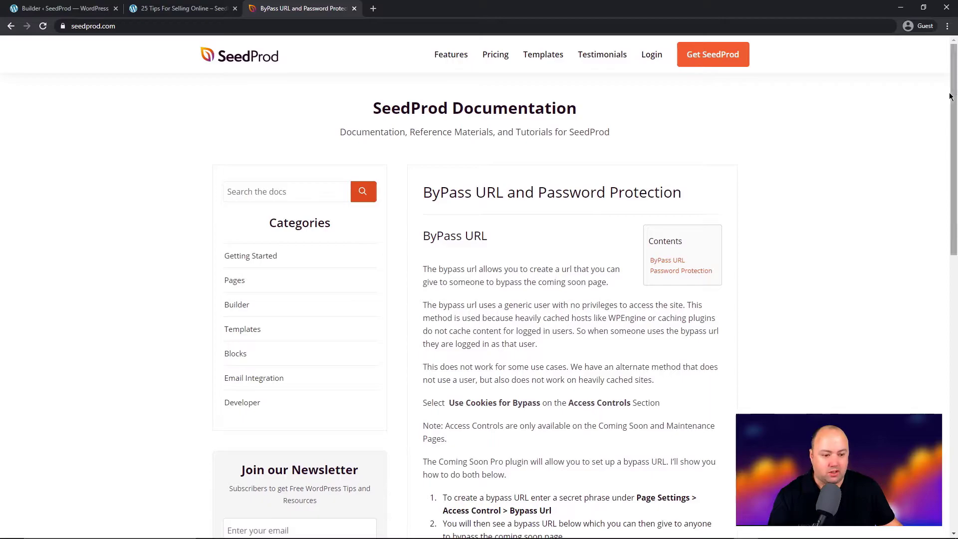
{"action": "mouse_move", "coordinate": [952, 99]}
{"action": "left_mouse_down"}
{"action": "mouse_move", "coordinate": [952, 336]}
{"action": "mouse_move", "coordinate": [952, 306]}
{"action": "left_mouse_up"}
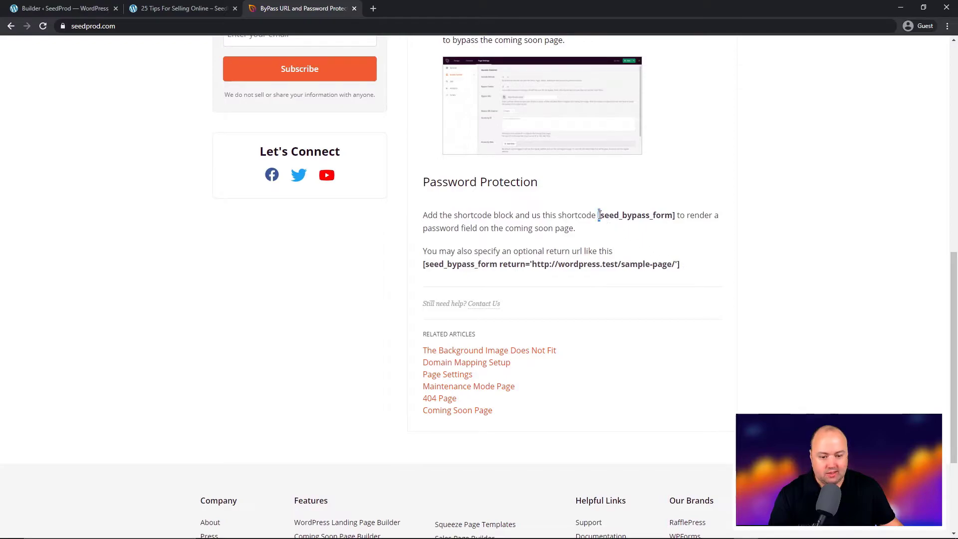
{"action": "left_click_drag", "start_coordinate": [599, 214], "coordinate": [673, 213]}
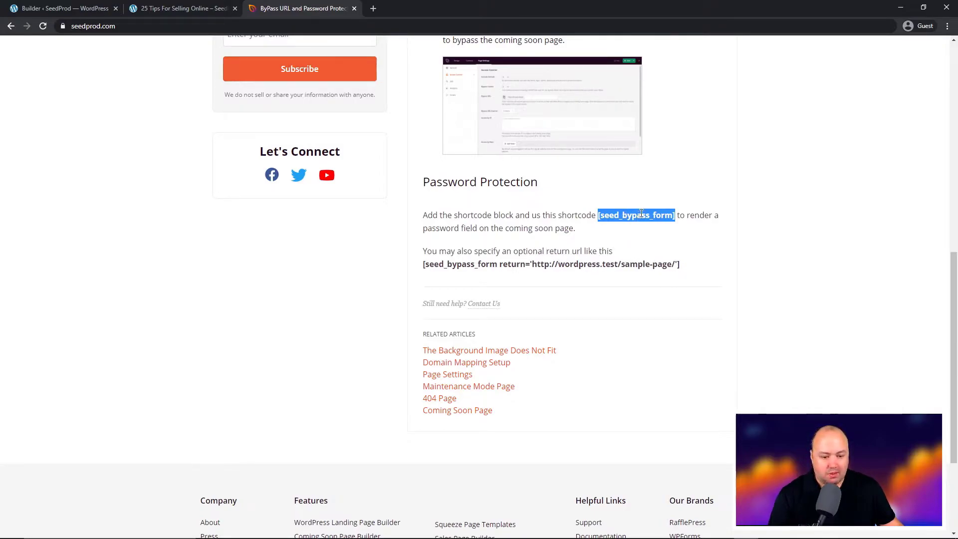
Copy the return-url version of the [seed_bypass_form] shortcode from the documentation
{"action": "left_click", "coordinate": [191, 12]}
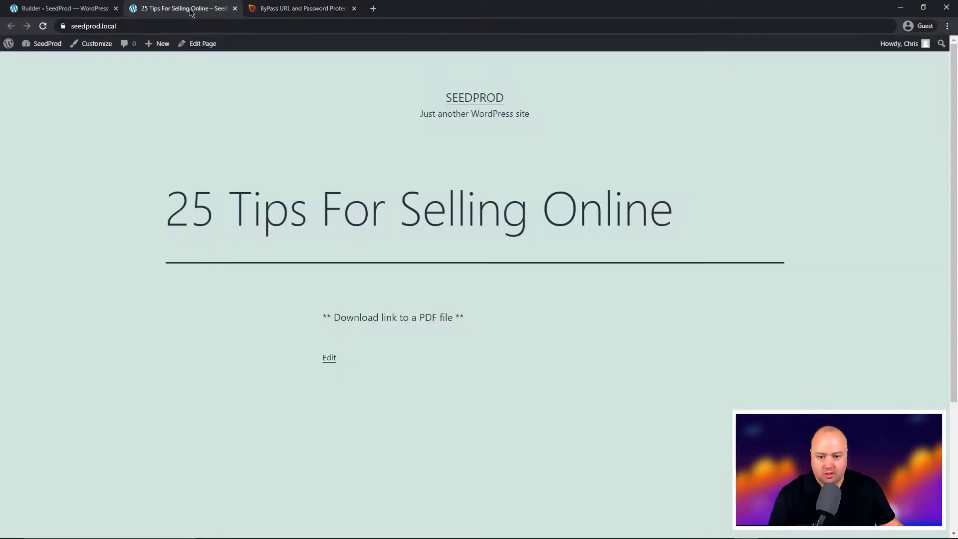
{"action": "left_click", "coordinate": [61, 7]}
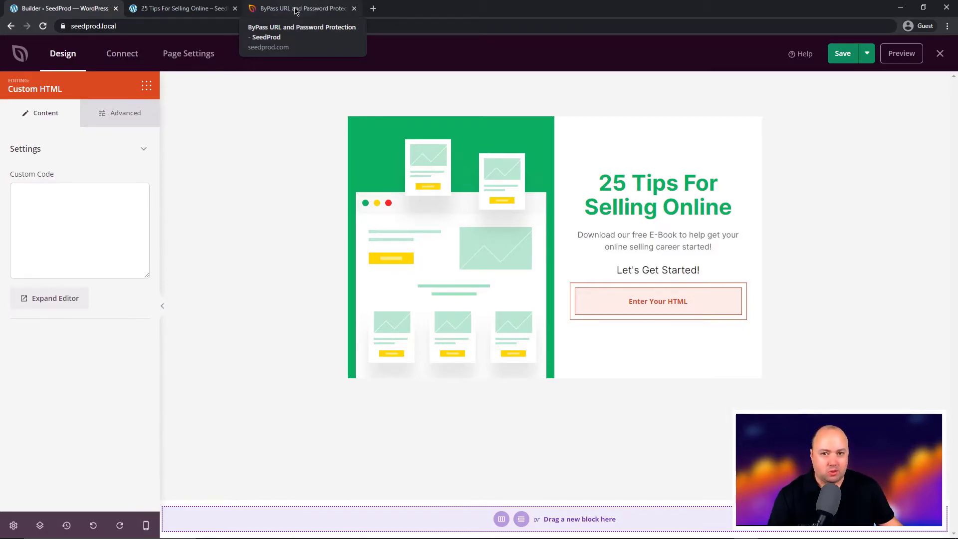
{"action": "left_click", "coordinate": [295, 10]}
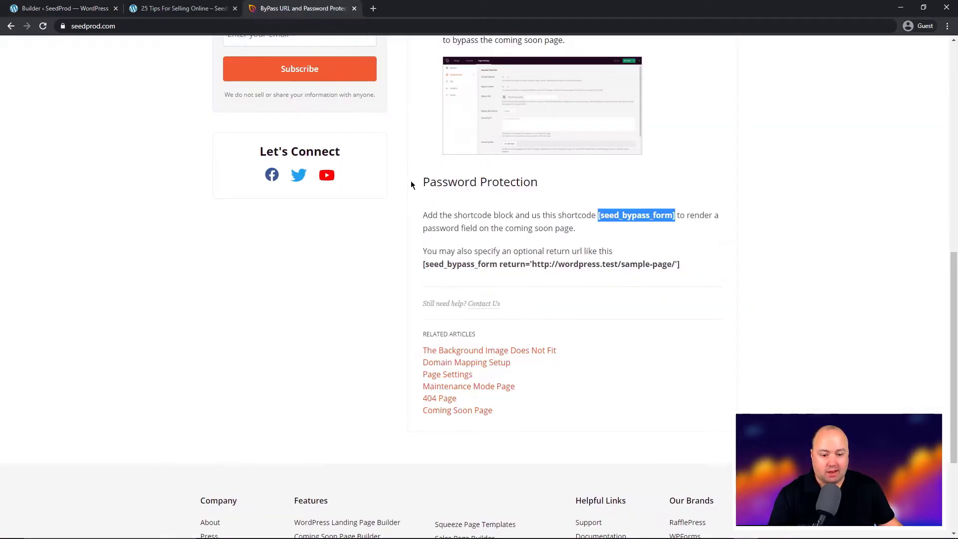
{"action": "left_click_drag", "start_coordinate": [696, 262], "coordinate": [423, 263]}
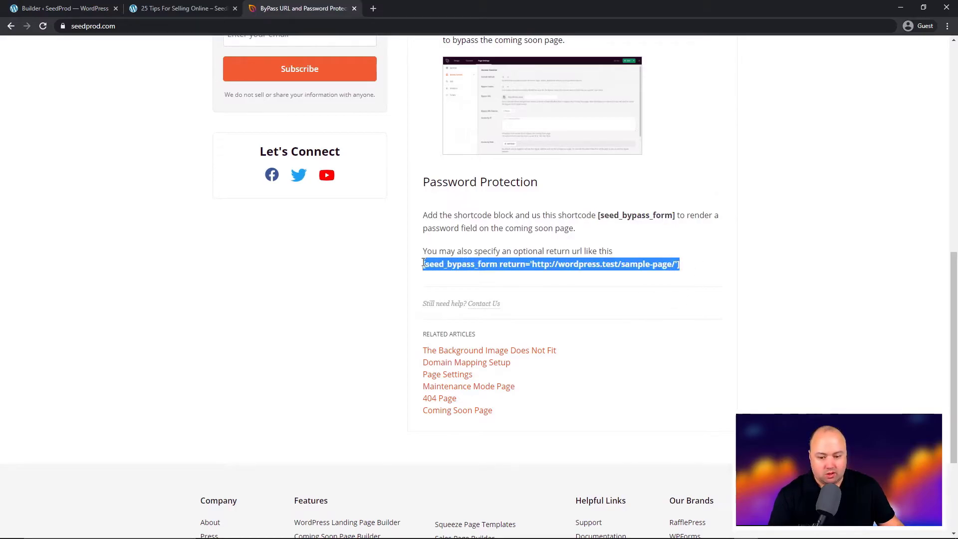
{"action": "right_click", "coordinate": [442, 265]}
{"action": "left_click", "coordinate": [456, 283]}
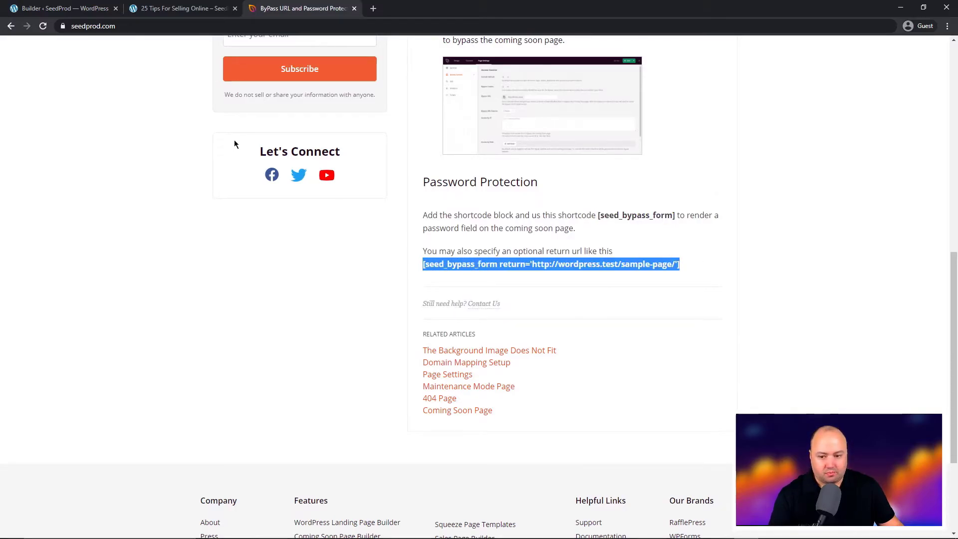
Paste the shortcode into the Custom HTML block and select its sample return URL
{"action": "left_click", "coordinate": [89, 10]}
{"action": "right_click", "coordinate": [44, 199]}
{"action": "left_click", "coordinate": [89, 273]}
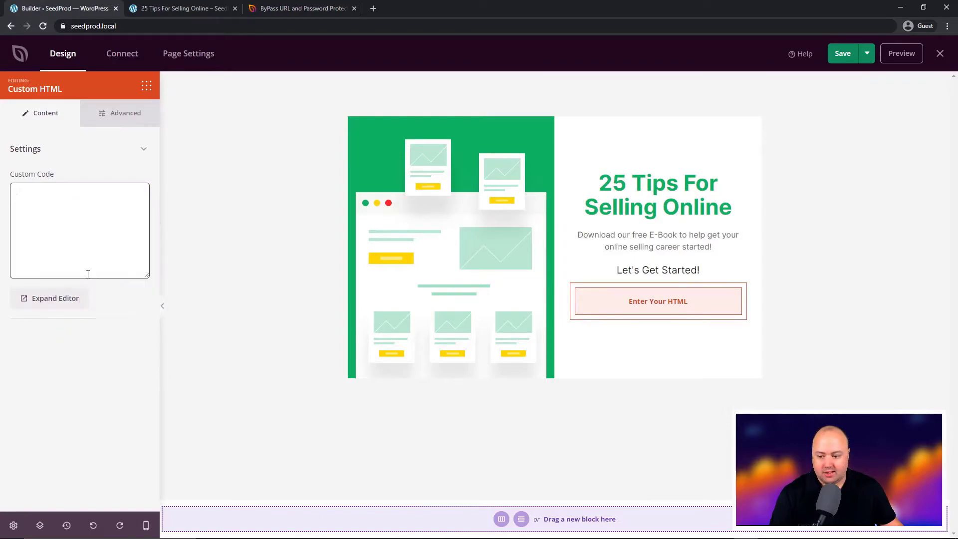
{"action": "left_click_drag", "start_coordinate": [44, 201], "coordinate": [35, 212]}
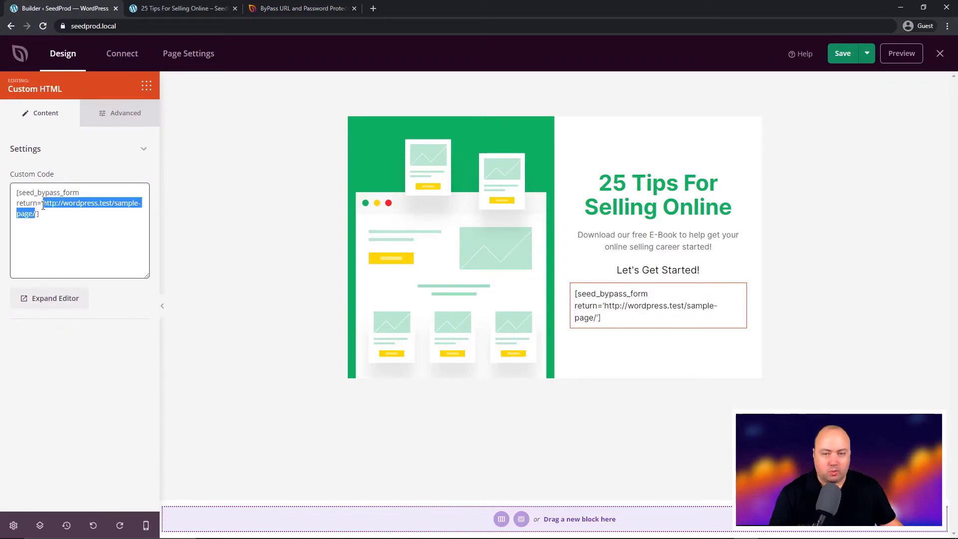
{"action": "left_click", "coordinate": [180, 9]}
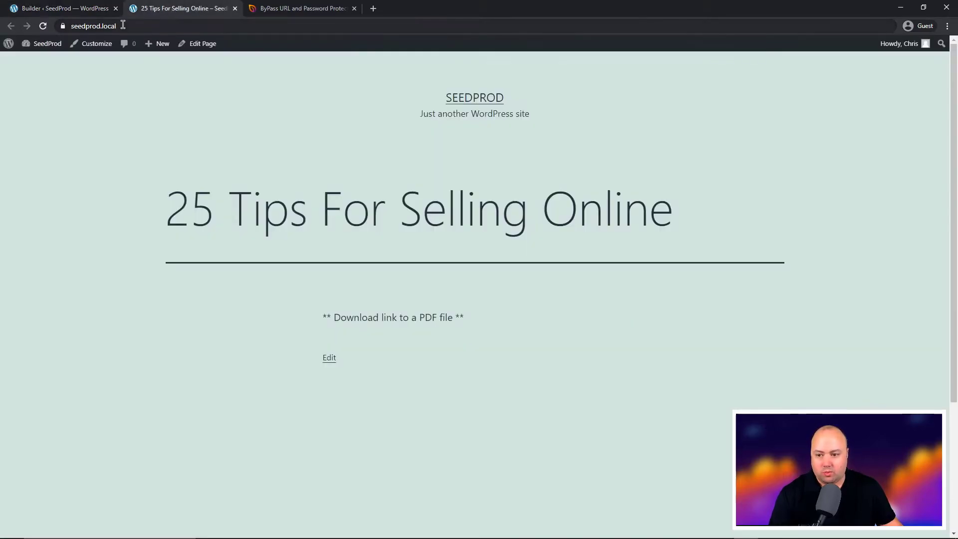
{"action": "left_click", "coordinate": [237, 28]}
{"action": "right_click", "coordinate": [238, 27]}
{"action": "left_click", "coordinate": [247, 80]}
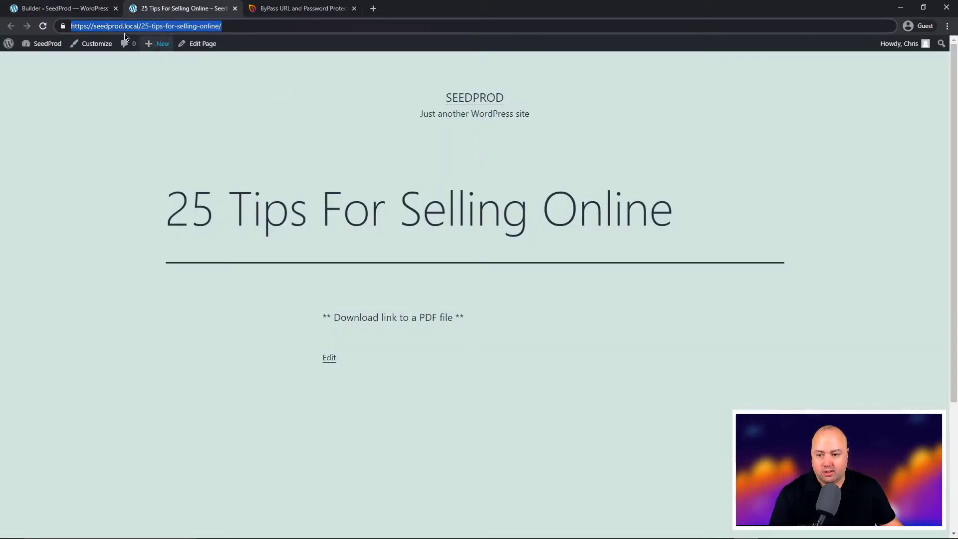
{"action": "left_click", "coordinate": [83, 6]}
{"action": "key", "text": "ctrl+v"}
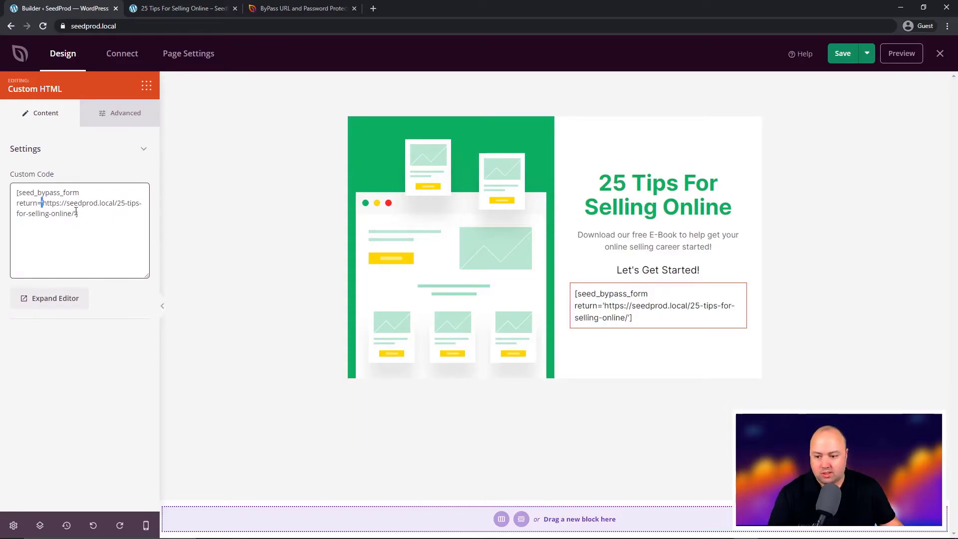
{"action": "left_click", "coordinate": [74, 214]}
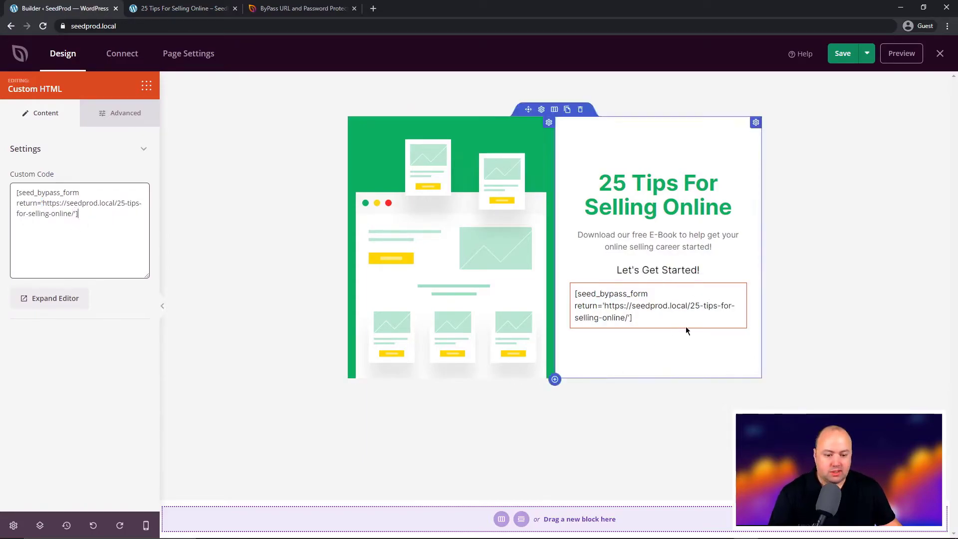
Save the page and preview the password field with its Enter button
{"action": "left_click", "coordinate": [842, 58]}
{"action": "left_click", "coordinate": [900, 54]}
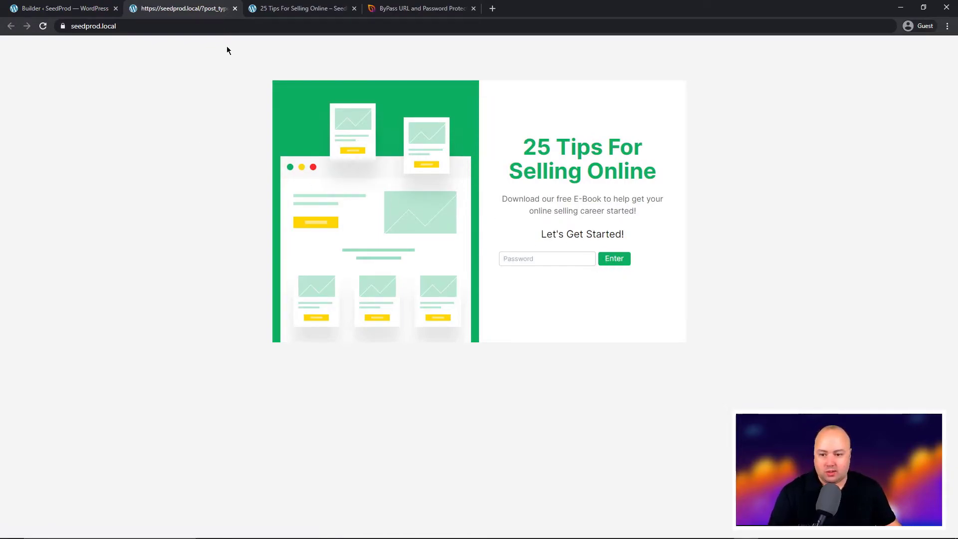
{"action": "left_click", "coordinate": [235, 8]}
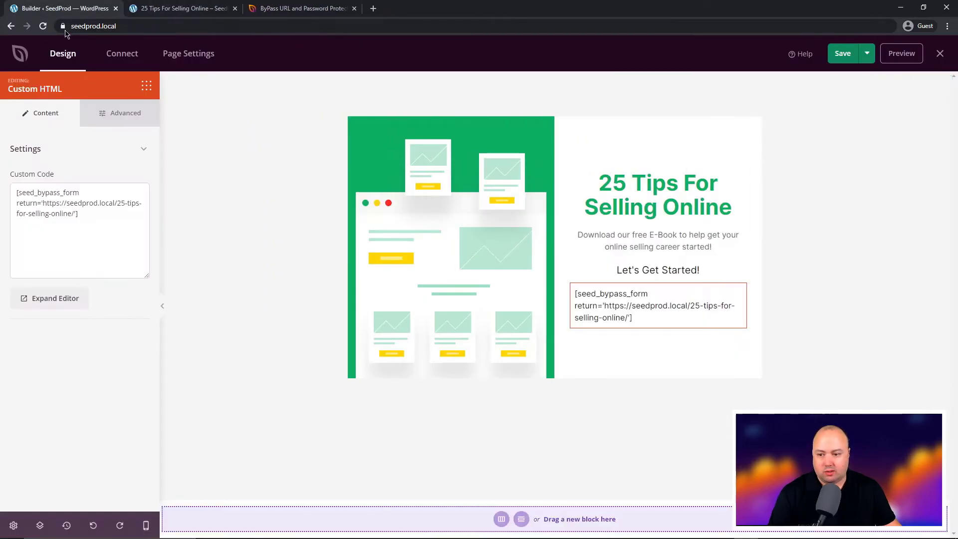
{"action": "left_click", "coordinate": [195, 55]}
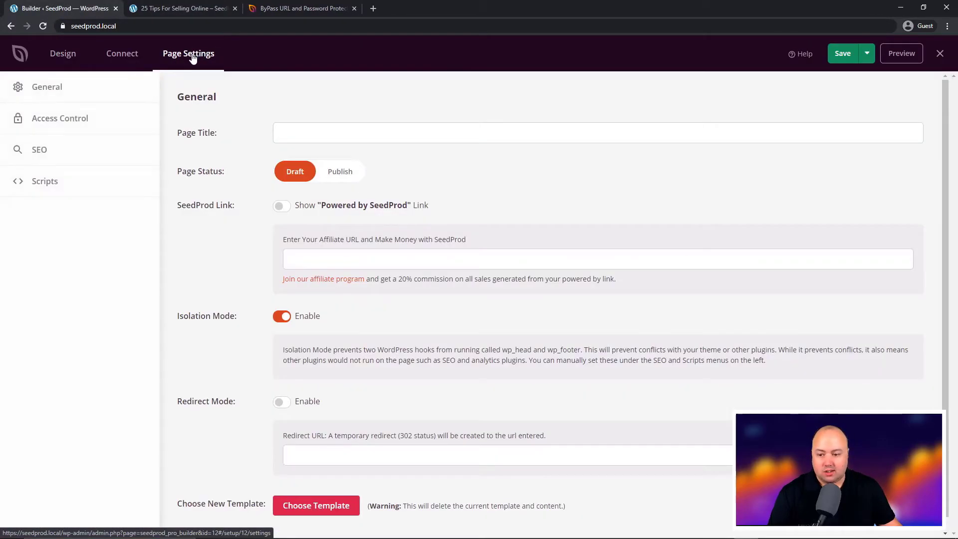
{"action": "left_click", "coordinate": [67, 120]}
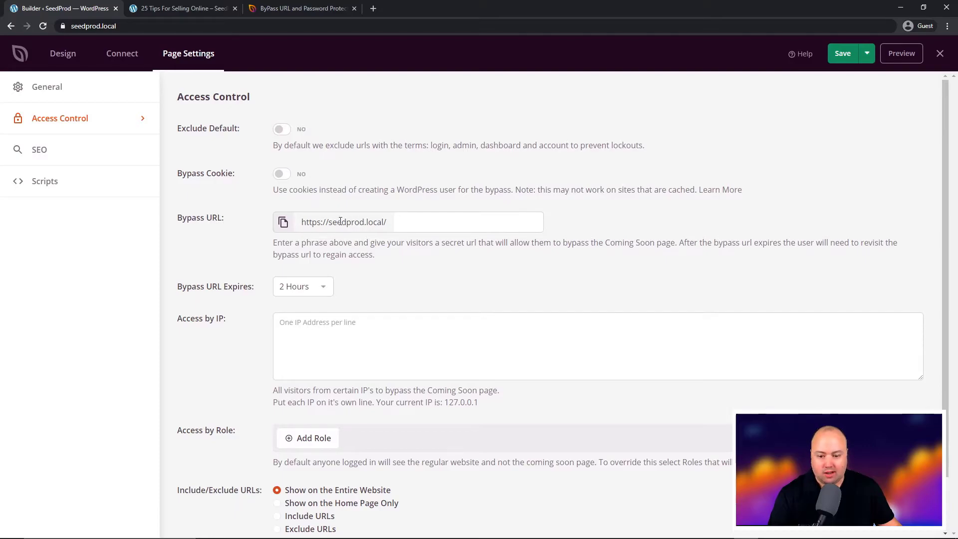
{"action": "left_click", "coordinate": [398, 222]}
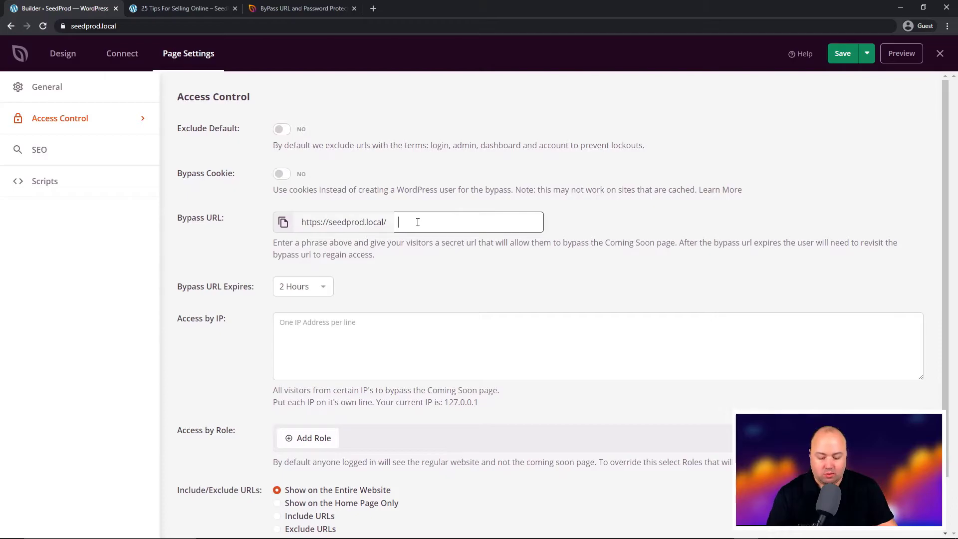
{"action": "type", "text": "secret"}
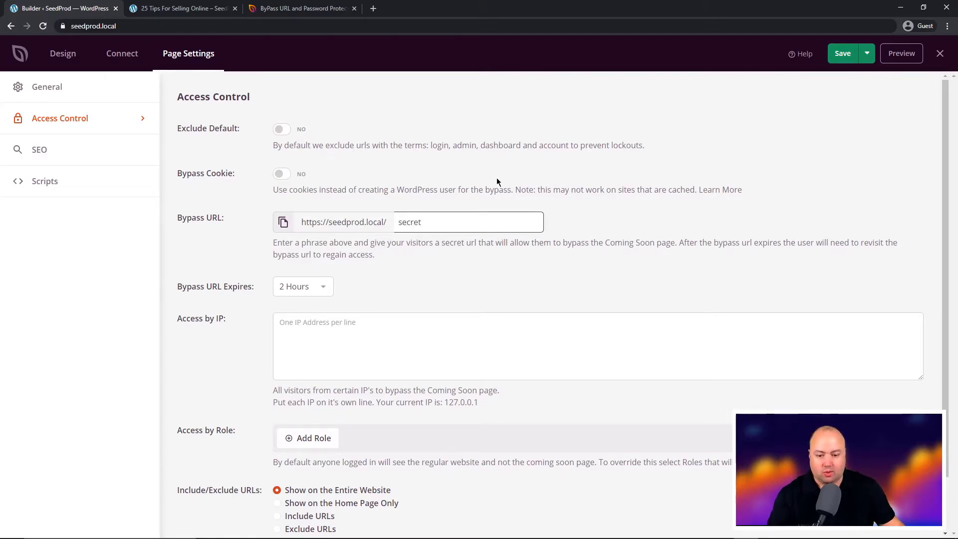
{"action": "left_click_drag", "start_coordinate": [422, 222], "coordinate": [374, 220]}
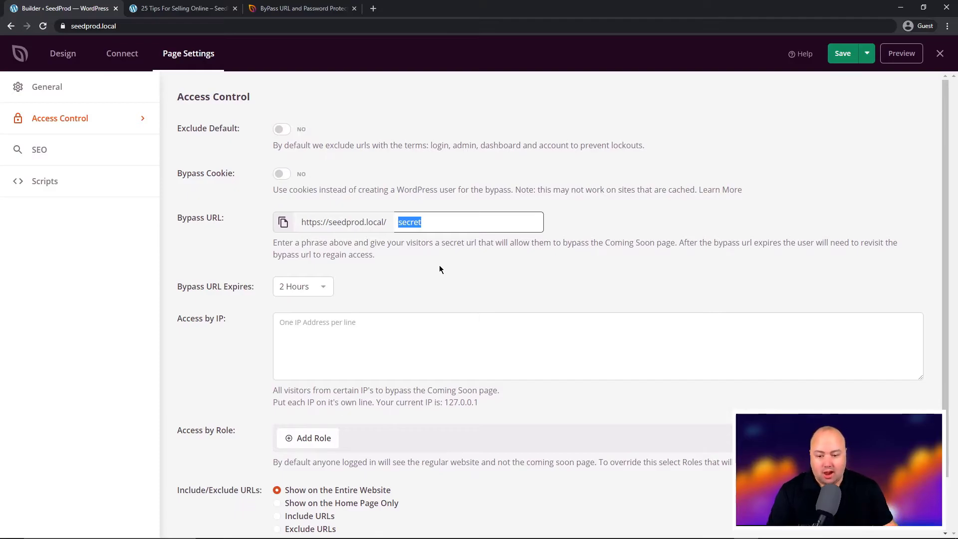
{"action": "left_click_drag", "start_coordinate": [302, 220], "coordinate": [413, 225]}
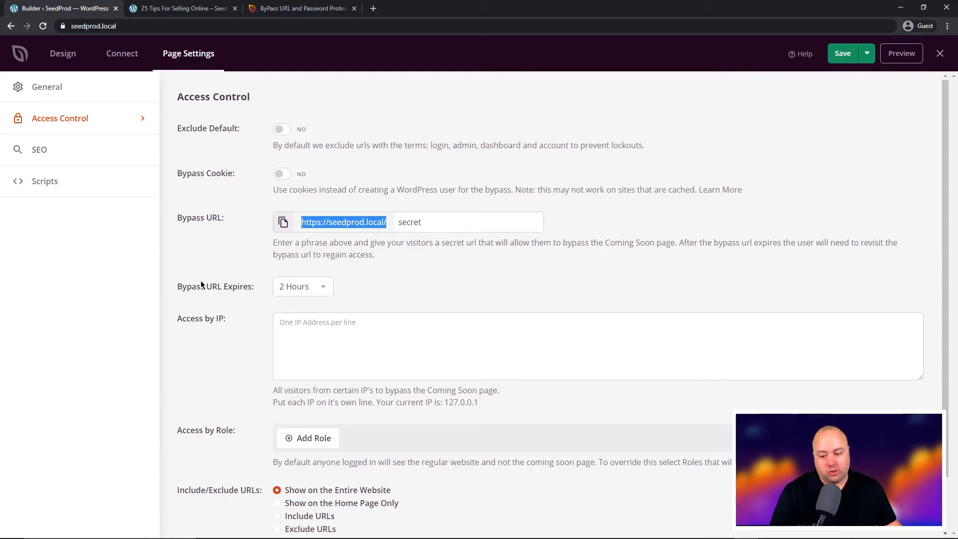
{"action": "left_click_drag", "start_coordinate": [201, 284], "coordinate": [309, 289]}
{"action": "left_click", "coordinate": [351, 292]}
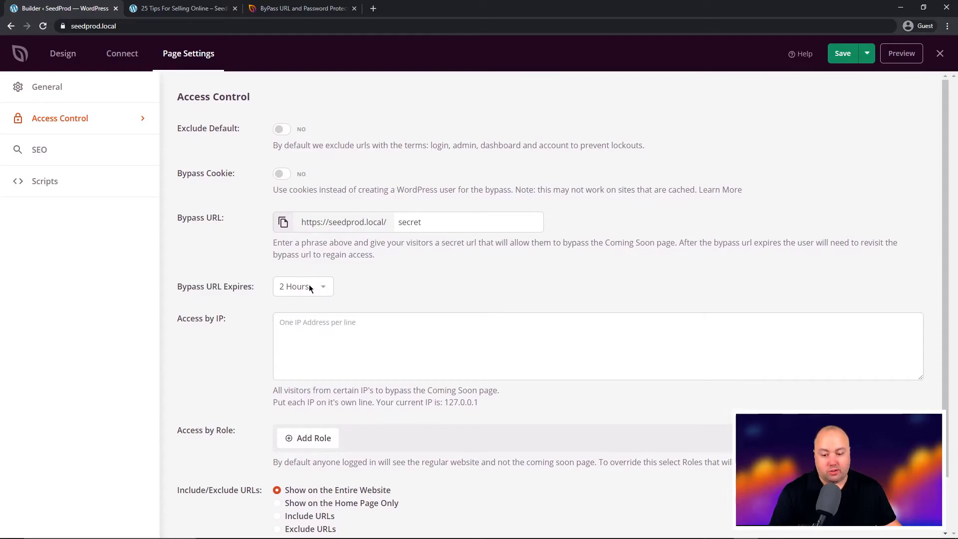
{"action": "scroll", "coordinate": [411, 275], "scroll_direction": "down", "scroll_amount": 2}
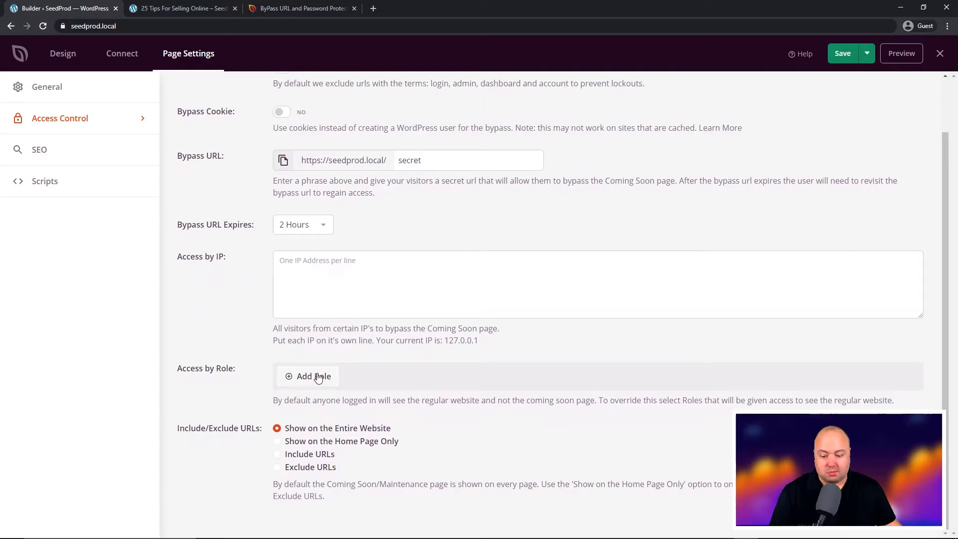
{"action": "scroll", "coordinate": [214, 427], "scroll_direction": "up", "scroll_amount": 2}
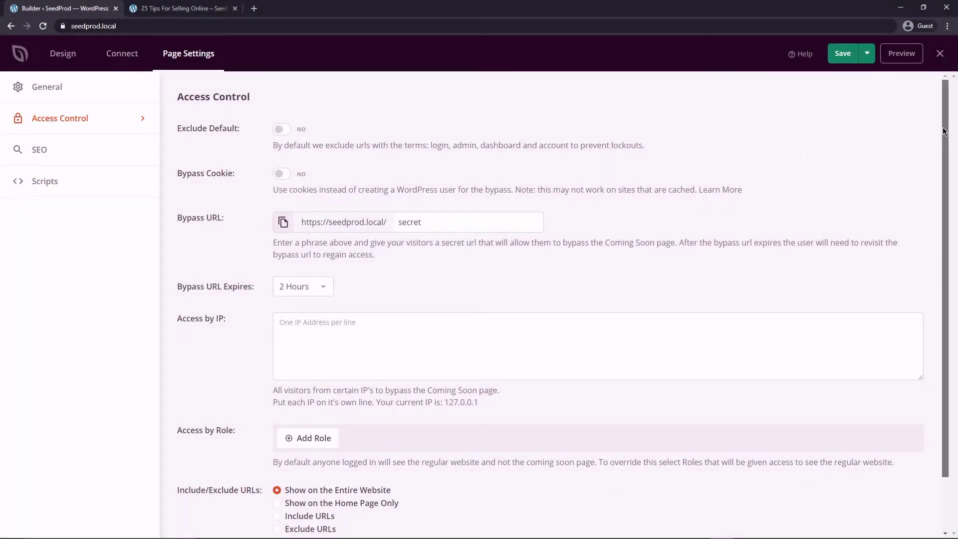
Copy the address of the live 25 Tips For Selling Online page
{"action": "left_click_drag", "start_coordinate": [944, 131], "coordinate": [786, 223]}
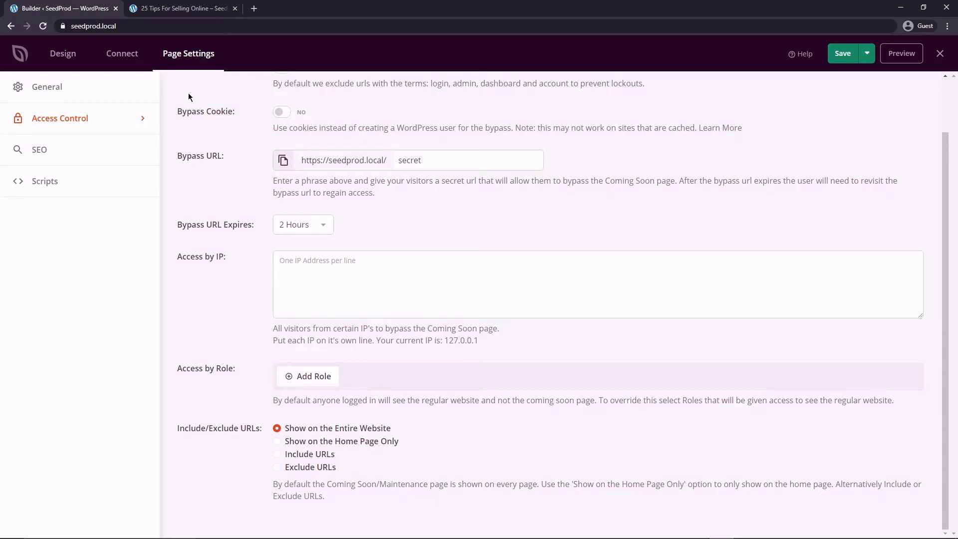
{"action": "left_click", "coordinate": [180, 9]}
{"action": "left_click", "coordinate": [137, 26]}
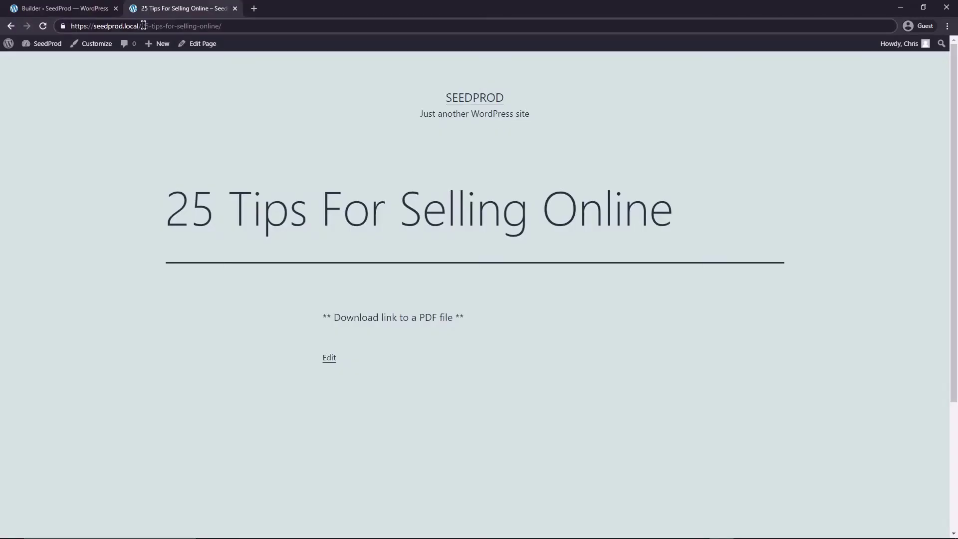
{"action": "right_click", "coordinate": [198, 30]}
{"action": "left_click", "coordinate": [235, 72]}
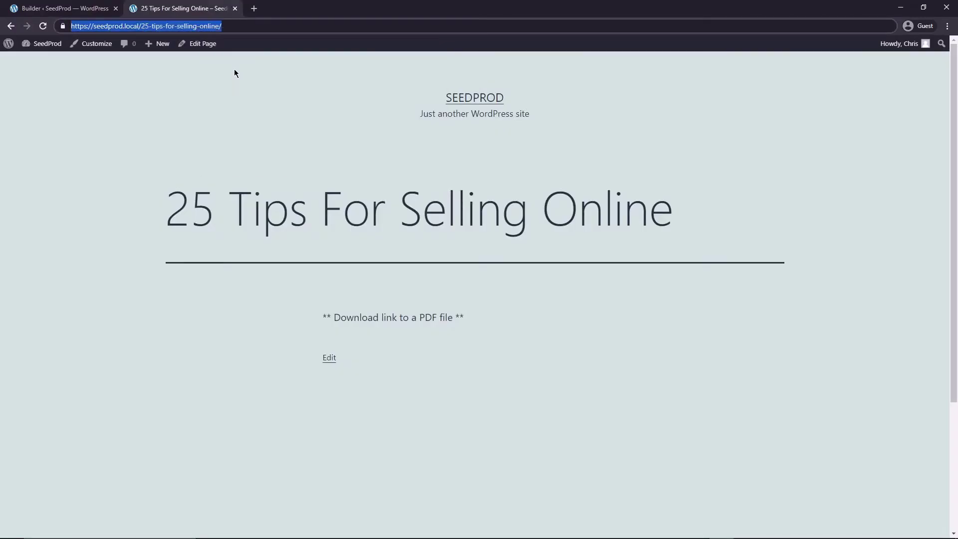
{"action": "left_click", "coordinate": [81, 12]}
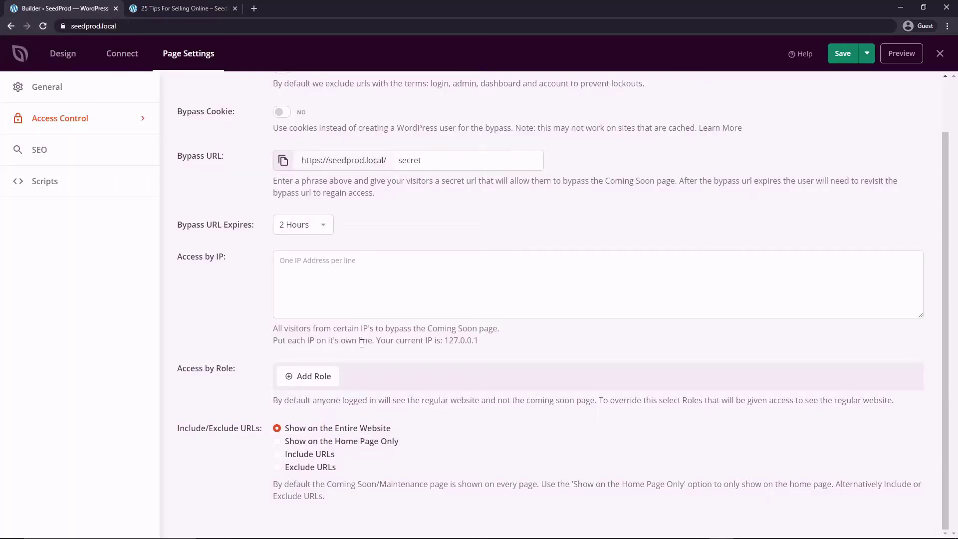
Choose Include URLs, paste the 25 Tips page address into the list, and save
{"action": "left_click", "coordinate": [276, 454]}
{"action": "scroll", "coordinate": [369, 444], "scroll_direction": "down", "scroll_amount": 2}
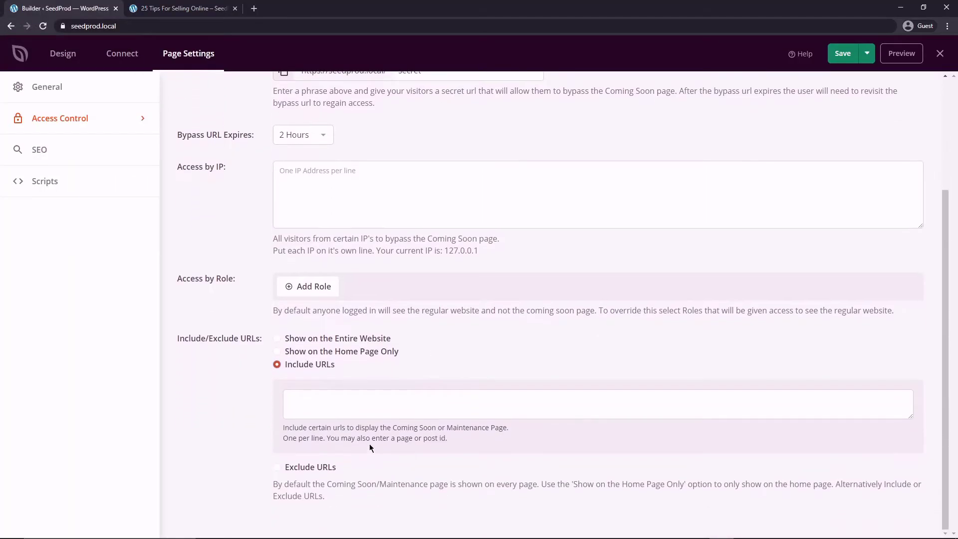
{"action": "right_click", "coordinate": [310, 394]}
{"action": "left_click", "coordinate": [344, 316]}
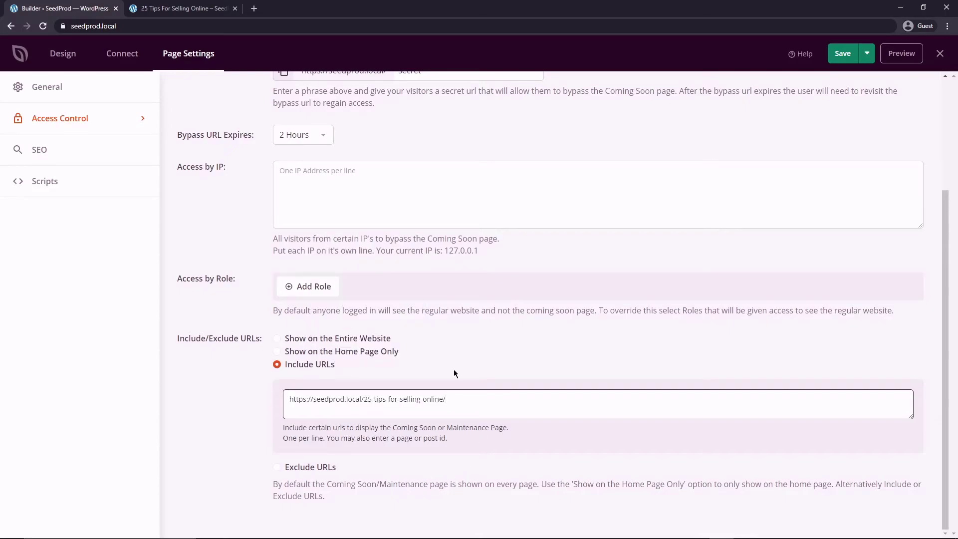
{"action": "left_click", "coordinate": [841, 55]}
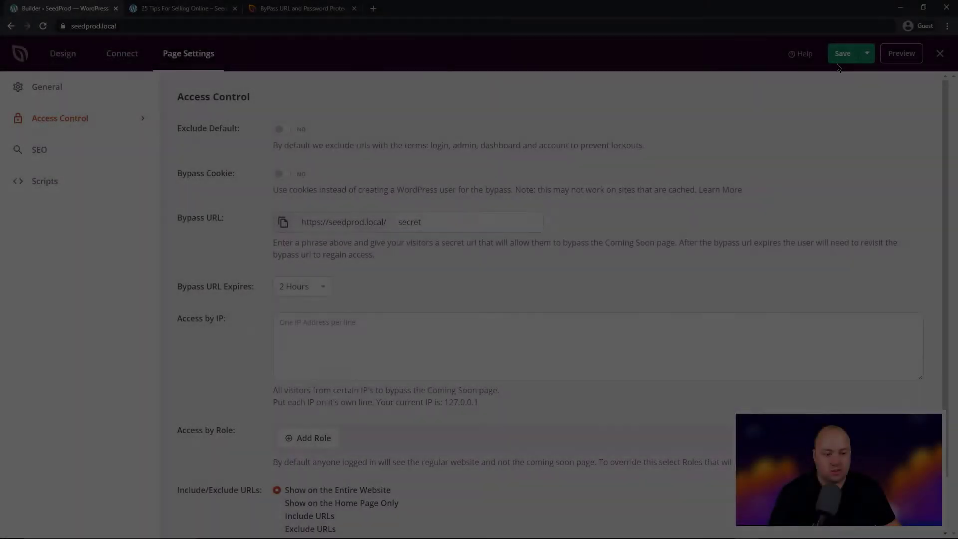
Save the page settings and exit the builder to the SeedProd pages list
{"action": "left_click", "coordinate": [840, 56]}
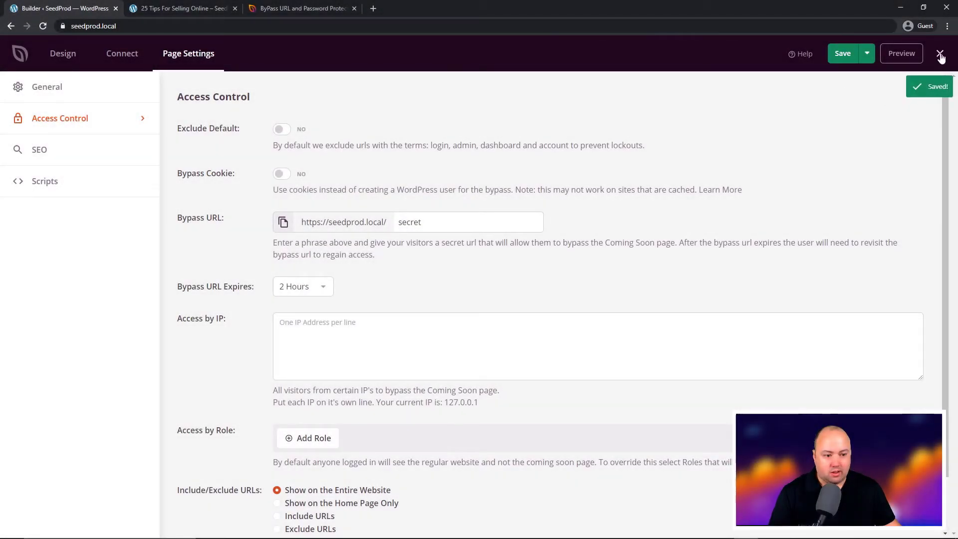
{"action": "left_click", "coordinate": [867, 56]}
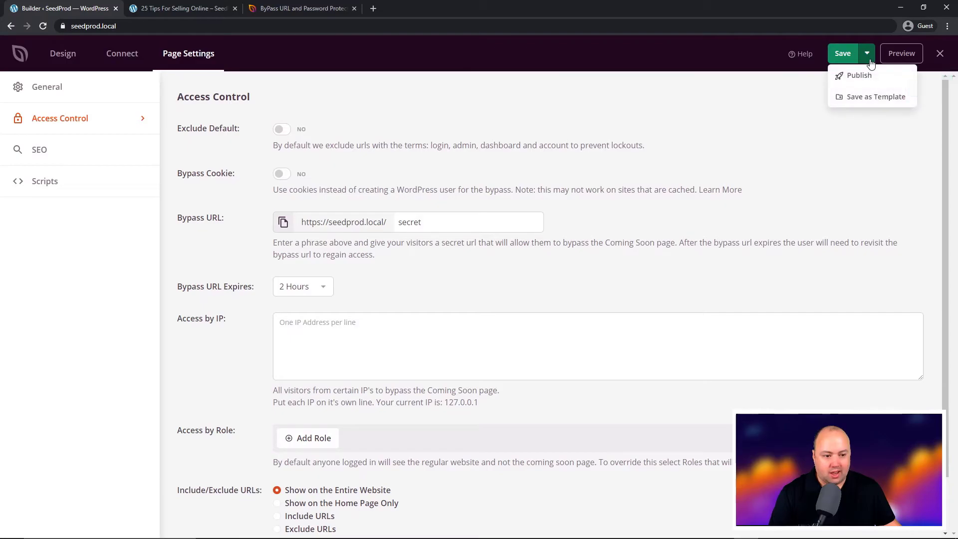
{"action": "left_click", "coordinate": [940, 53]}
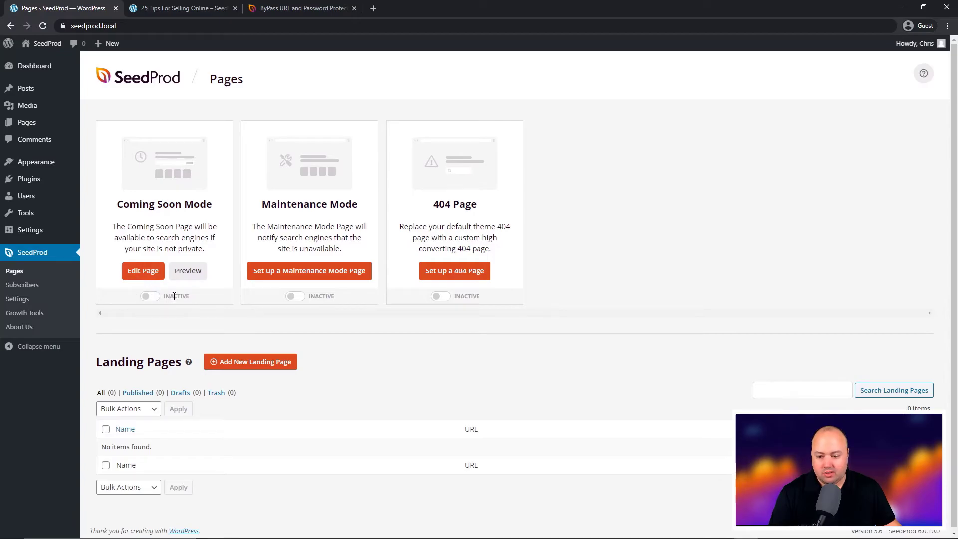
Activate Coming Soon Mode and preview the coming-soon page in a new tab
{"action": "left_click", "coordinate": [149, 295]}
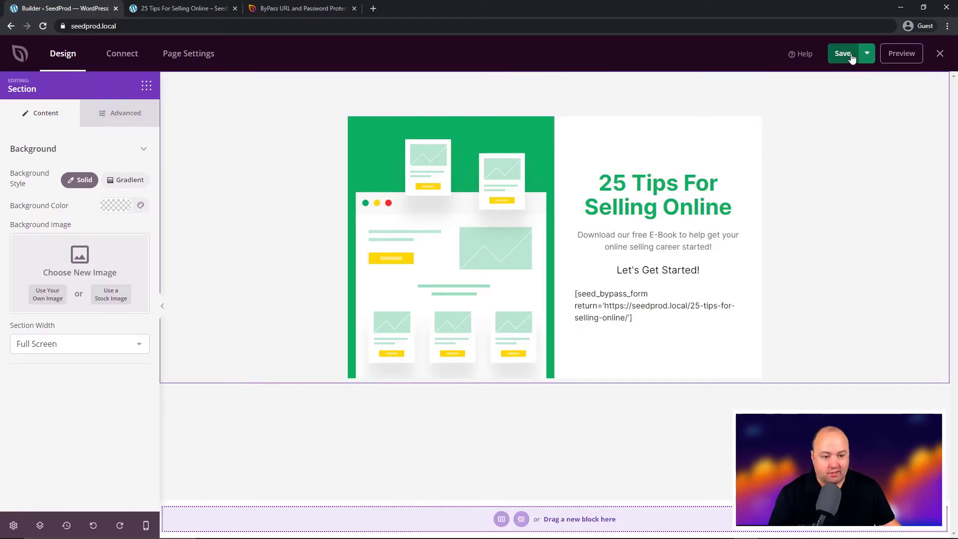
{"action": "left_click", "coordinate": [867, 53]}
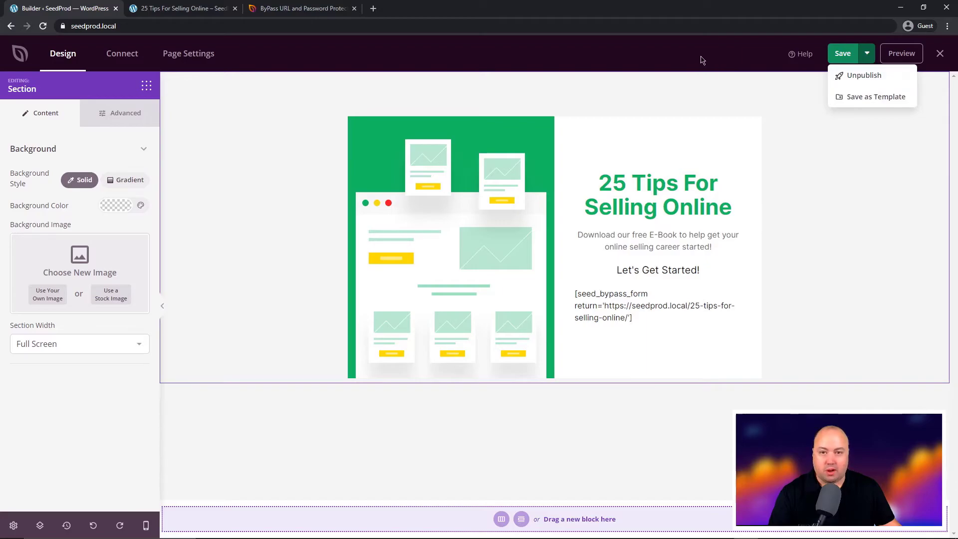
{"action": "left_click", "coordinate": [901, 54]}
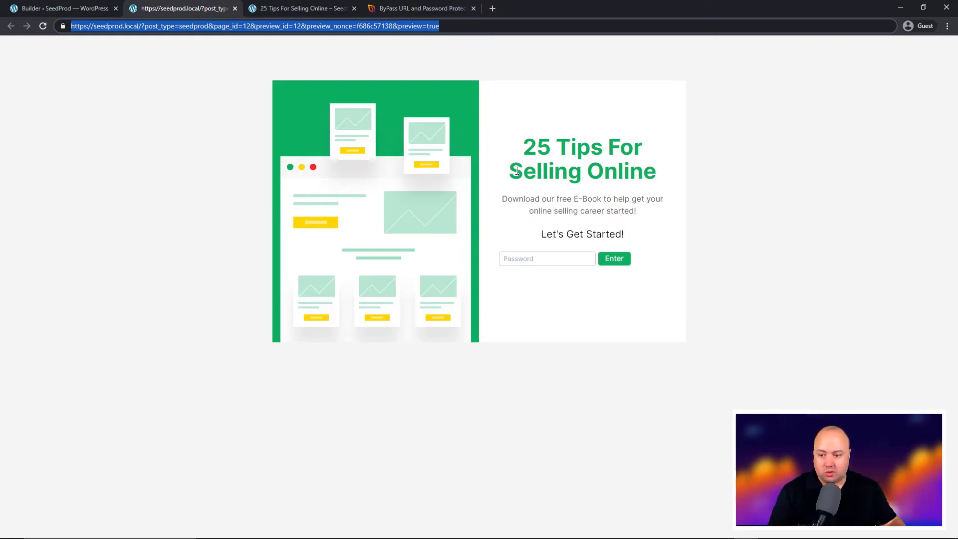
Load seedprod.local/secret and submit the access password to reach the 25 Tips page
{"action": "left_click", "coordinate": [163, 25]}
{"action": "left_click_drag", "start_coordinate": [140, 26], "coordinate": [538, 23]}
{"action": "type", "text": "secret"}
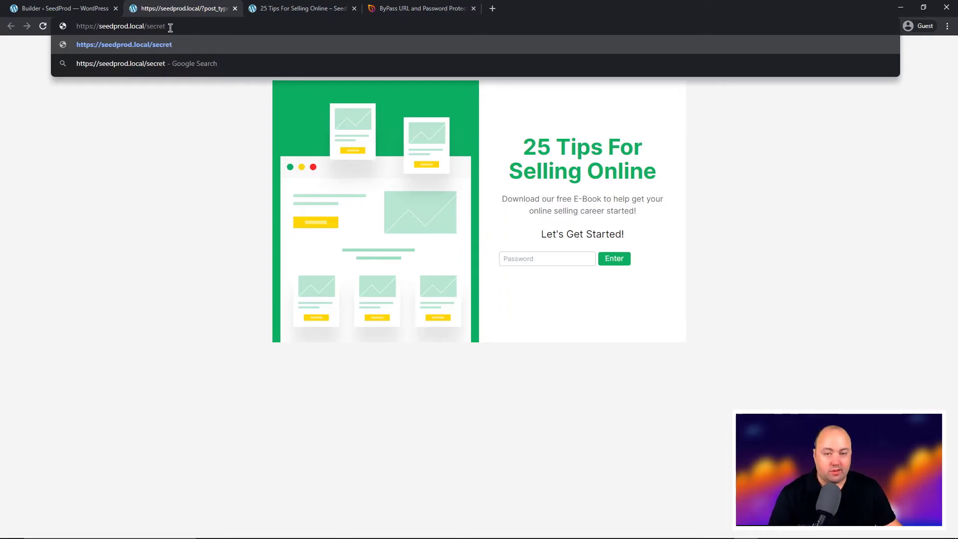
{"action": "key", "text": "Return"}
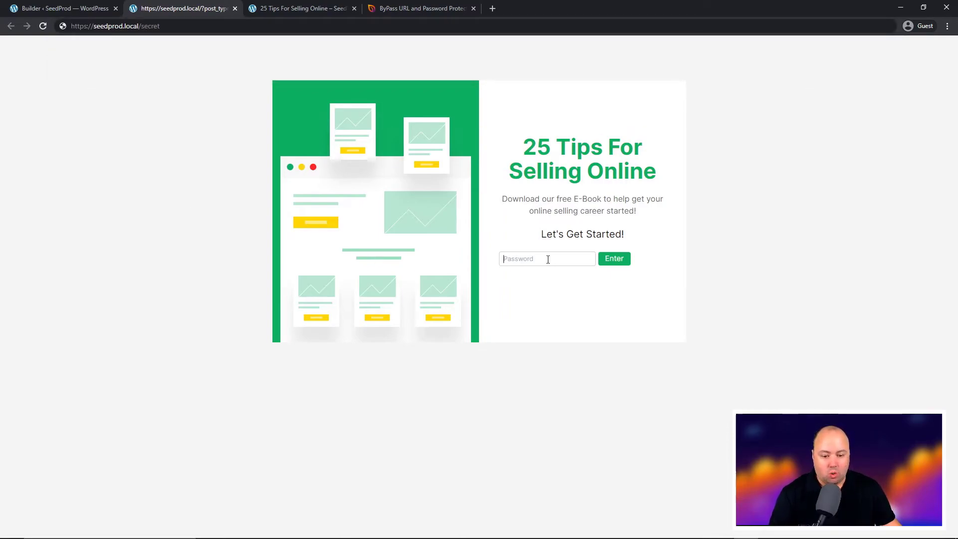
{"action": "type", "text": "pret"}
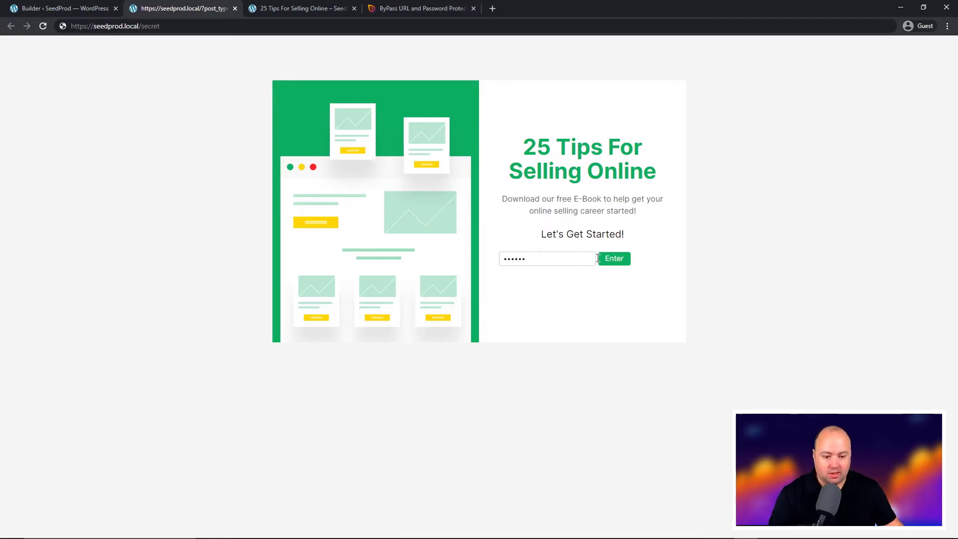
{"action": "left_click", "coordinate": [614, 258]}
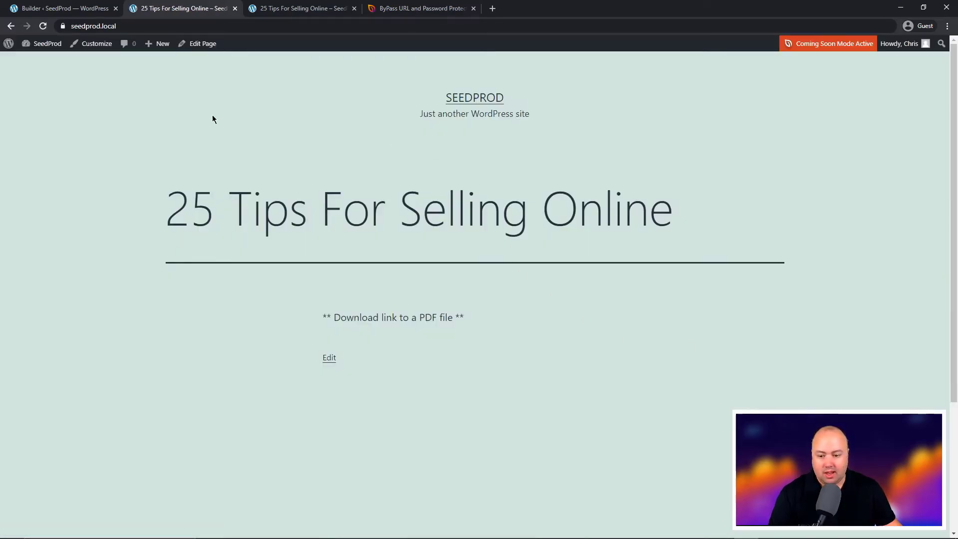
Select the current page address in the browser's address bar
{"action": "left_click", "coordinate": [185, 26]}
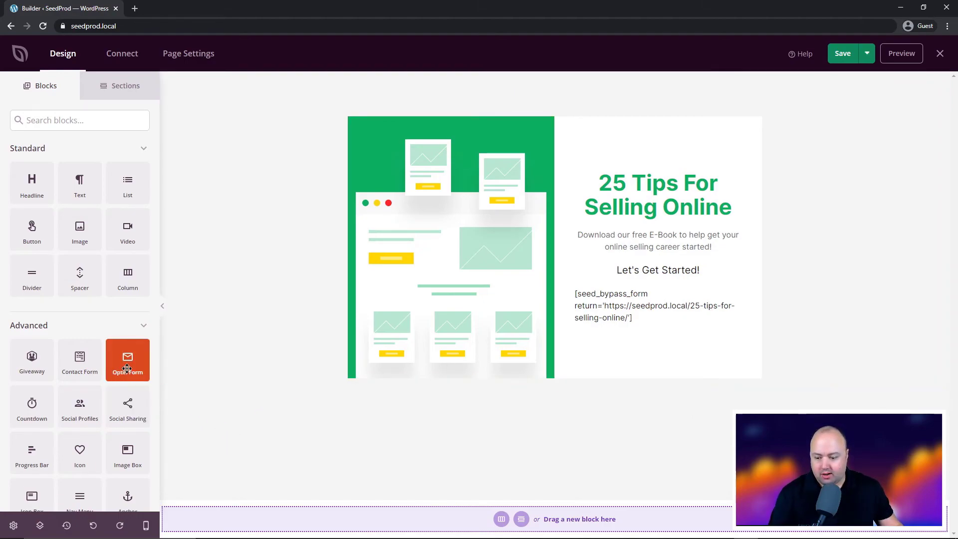
Place an Optin Form below Let's Get Started!, hide its Name field, and label the button 'Get Password'
{"action": "left_click_drag", "start_coordinate": [127, 359], "coordinate": [651, 299]}
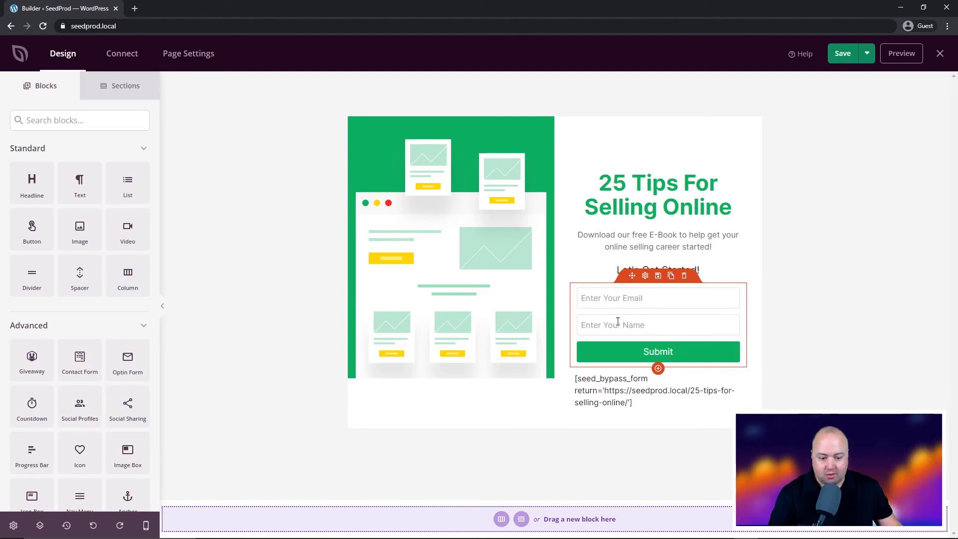
{"action": "left_click", "coordinate": [645, 276]}
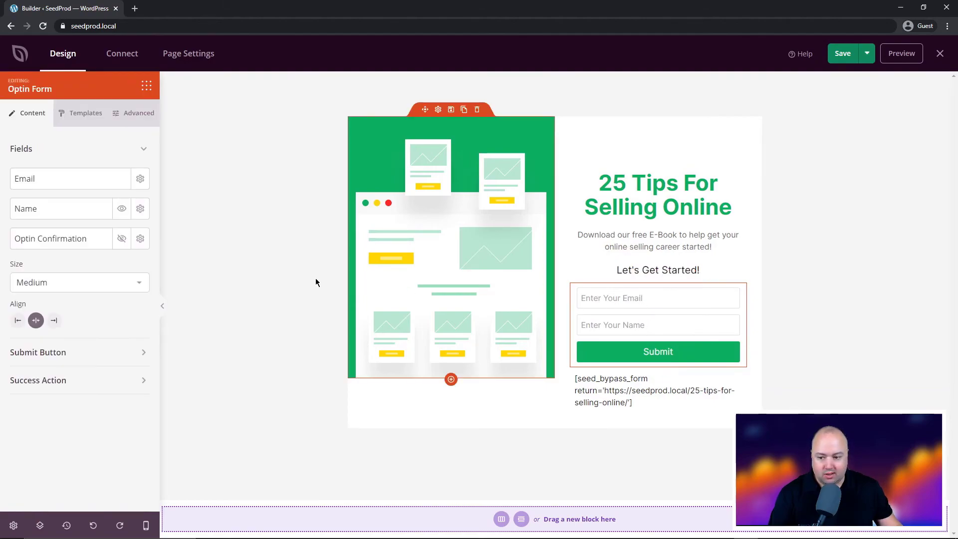
{"action": "left_click", "coordinate": [122, 208]}
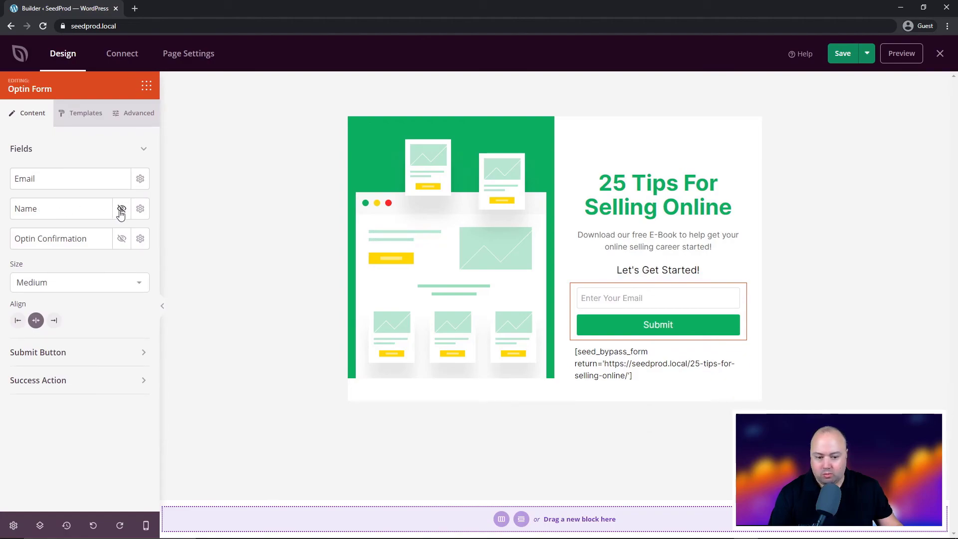
{"action": "left_click", "coordinate": [58, 352]}
{"action": "double_click", "coordinate": [39, 396]}
{"action": "type", "text": "Get Password"}
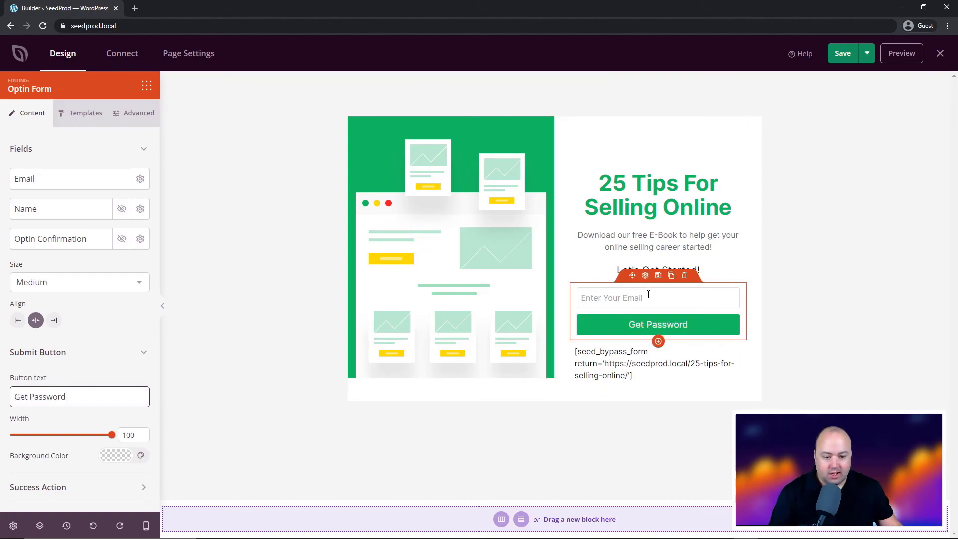
Browse the Connect tab's email-marketing integrations such as ActiveCampaign, AWeber and Mailchimp
{"action": "left_click", "coordinate": [122, 56]}
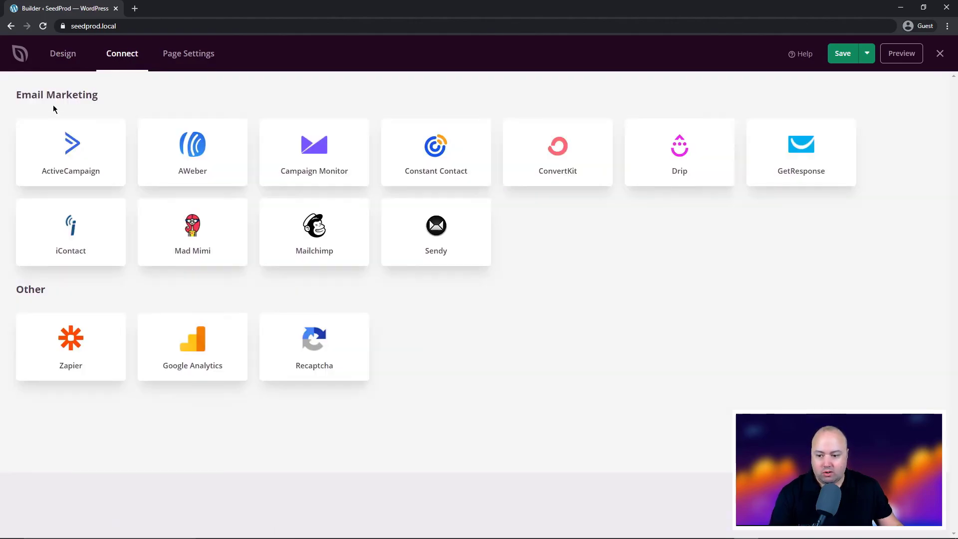
{"action": "mouse_move", "coordinate": [318, 235]}
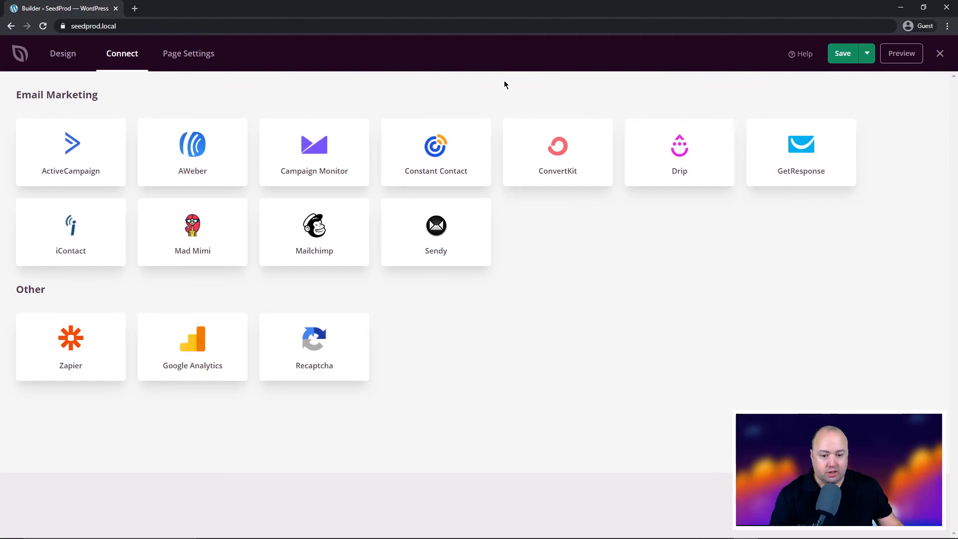
{"action": "mouse_move", "coordinate": [52, 166]}
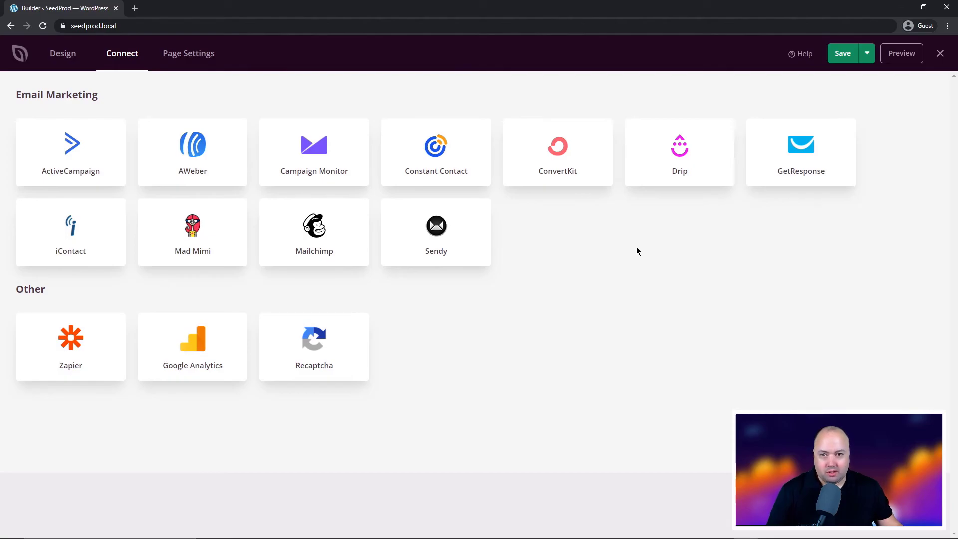
{"action": "left_click", "coordinate": [54, 56]}
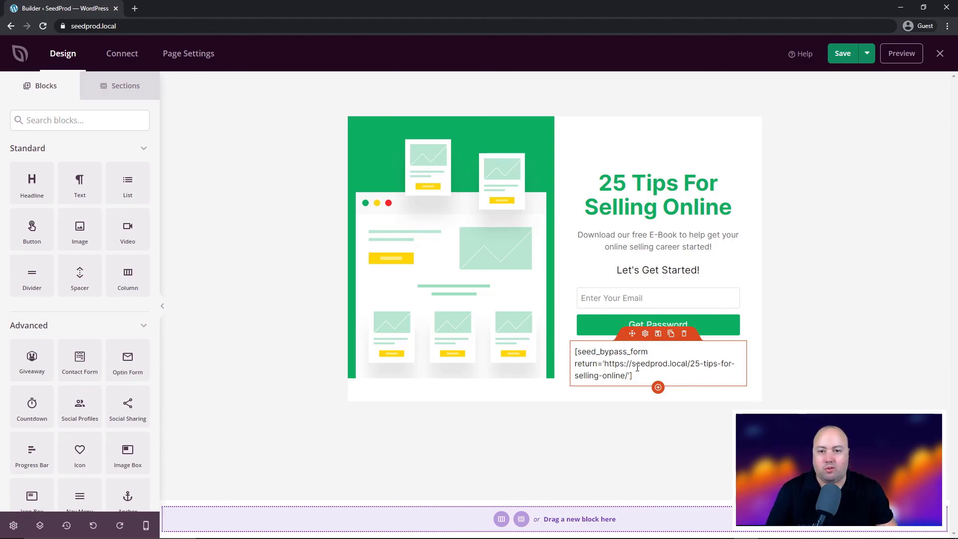
{"action": "left_click", "coordinate": [115, 55]}
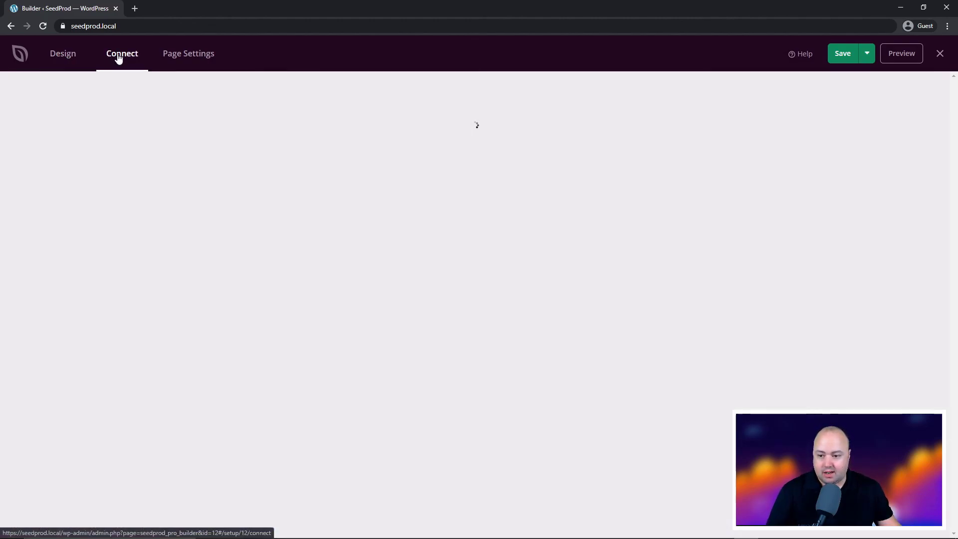
{"action": "mouse_move", "coordinate": [94, 148]}
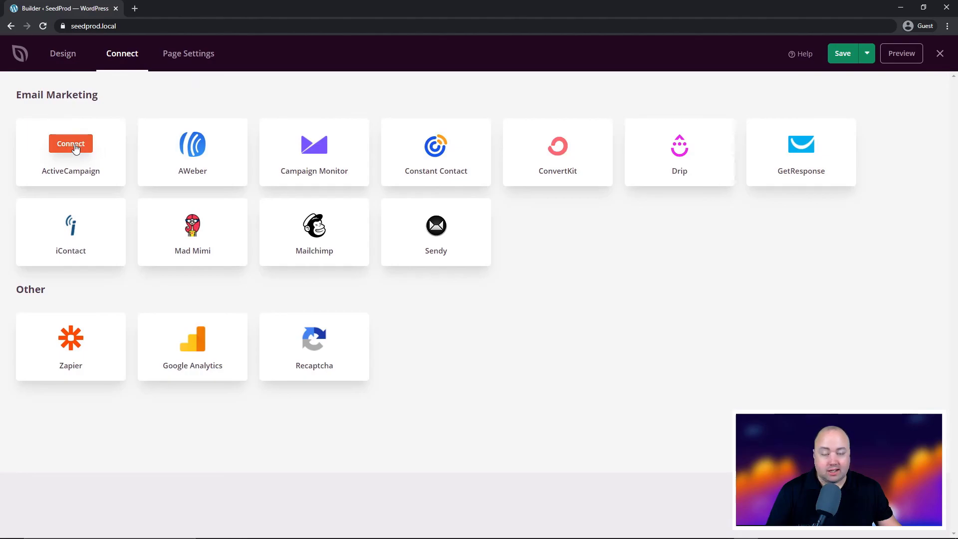